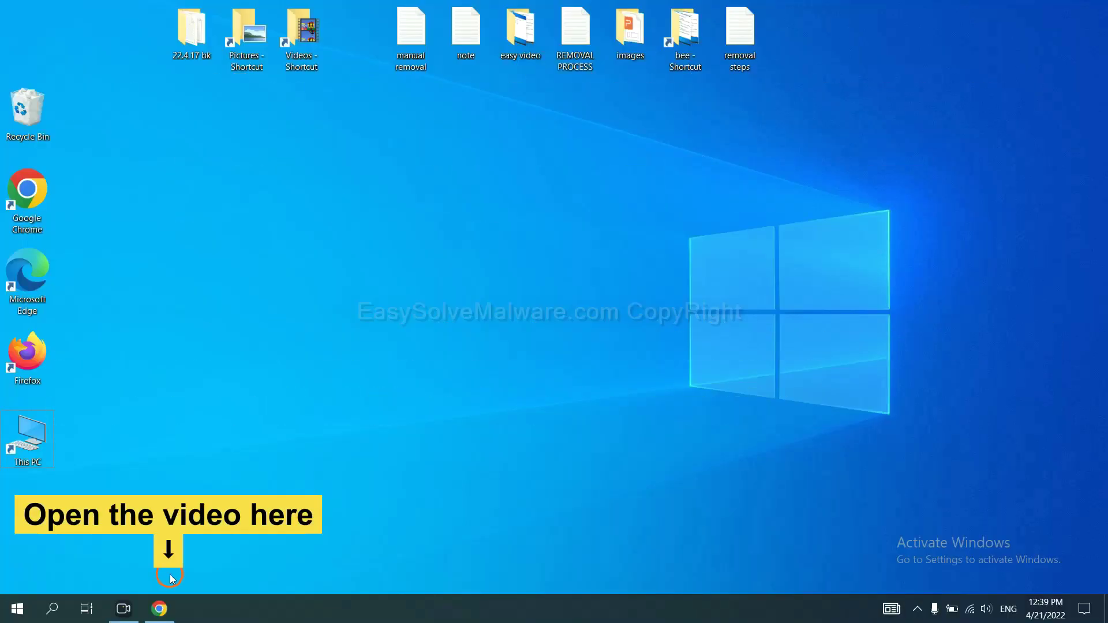
# Step: Open the EasySolveMalware guide from the YouTube description and download SpyHunter for Windows
pyautogui.click(162, 605)
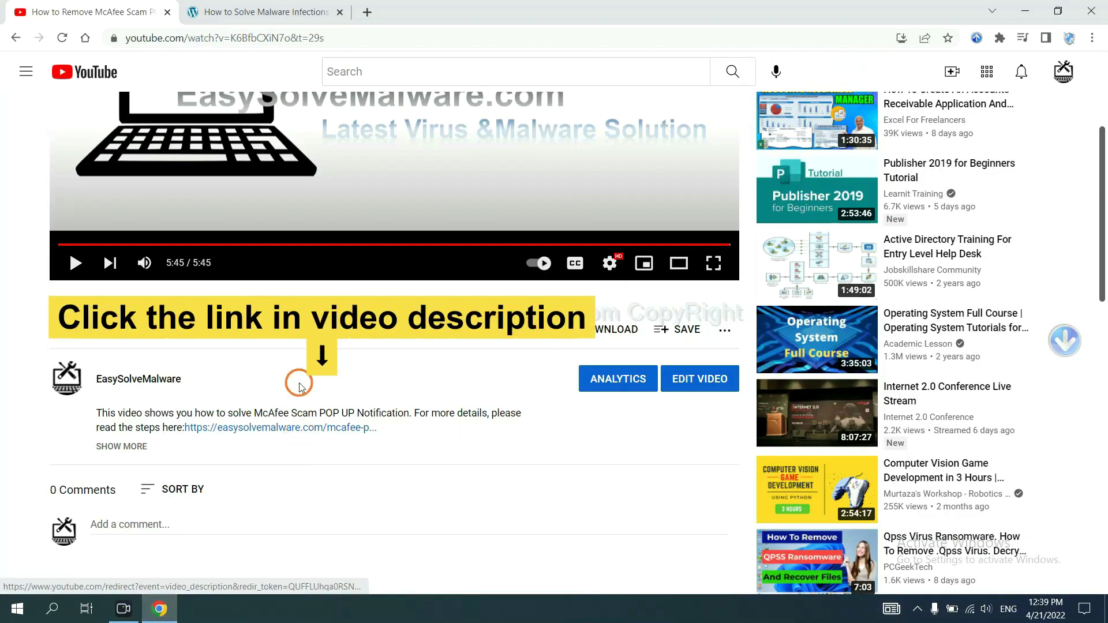
pyautogui.click(306, 430)
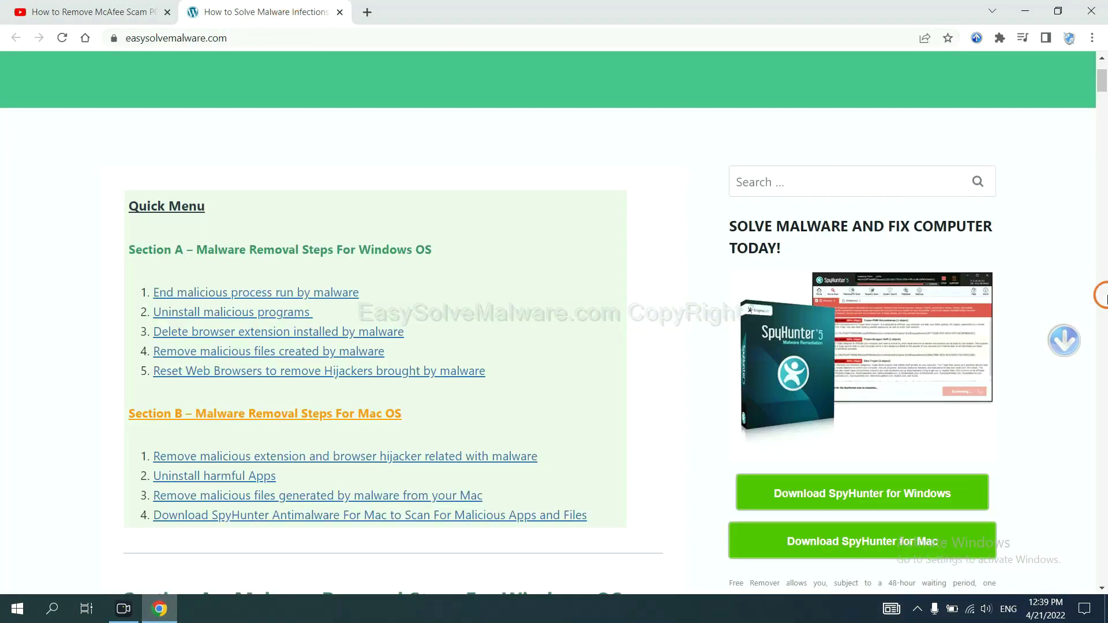
pyautogui.scroll(-4, 1105, 299)
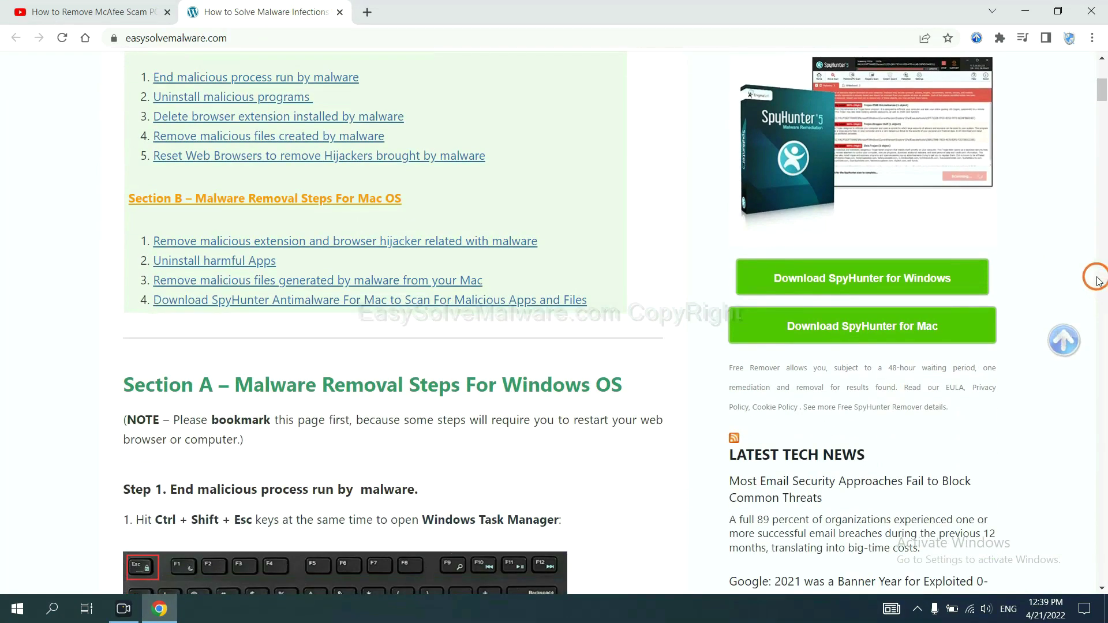
pyautogui.click(939, 276)
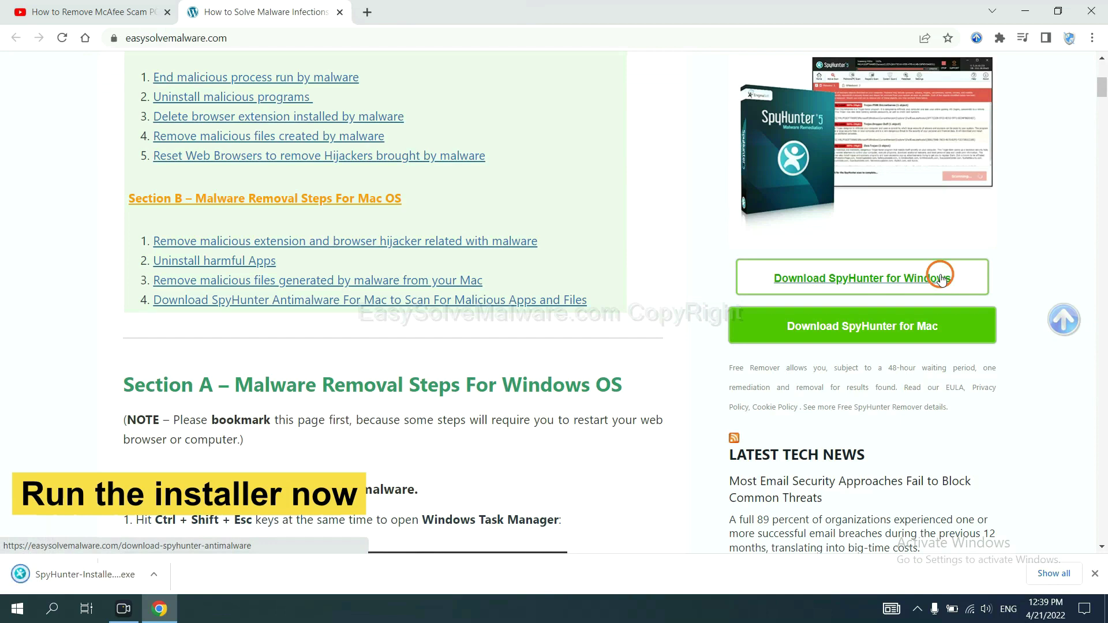
# Step: Run the SpyHunter 5 installer in English, accept the EULA and Privacy Policy, and install
pyautogui.click(71, 576)
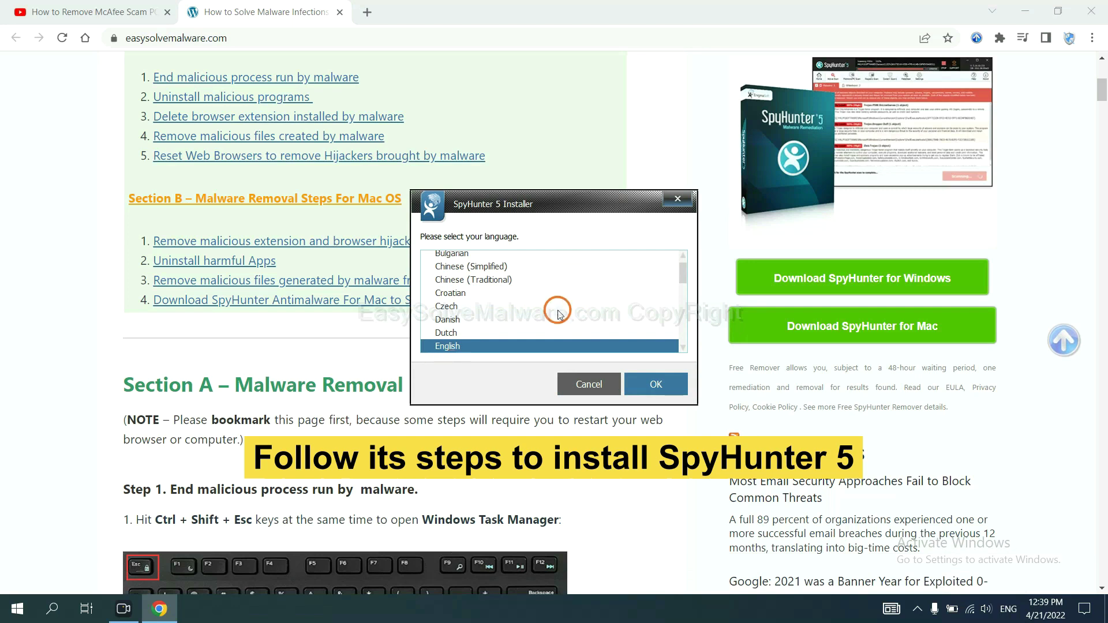
pyautogui.click(640, 382)
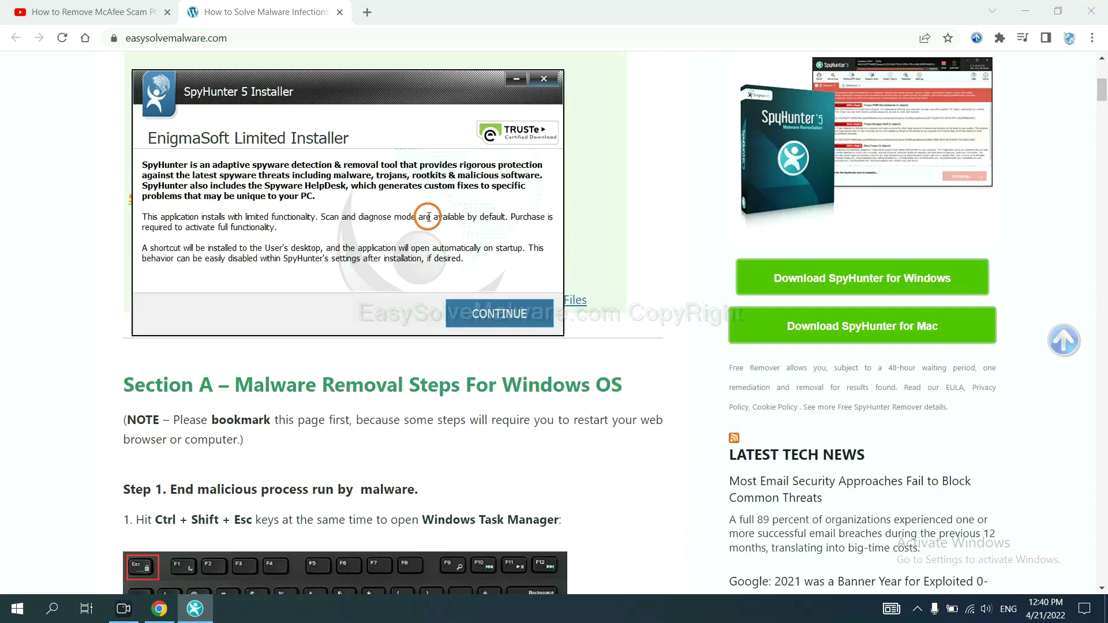
pyautogui.click(474, 316)
pyautogui.click(357, 277)
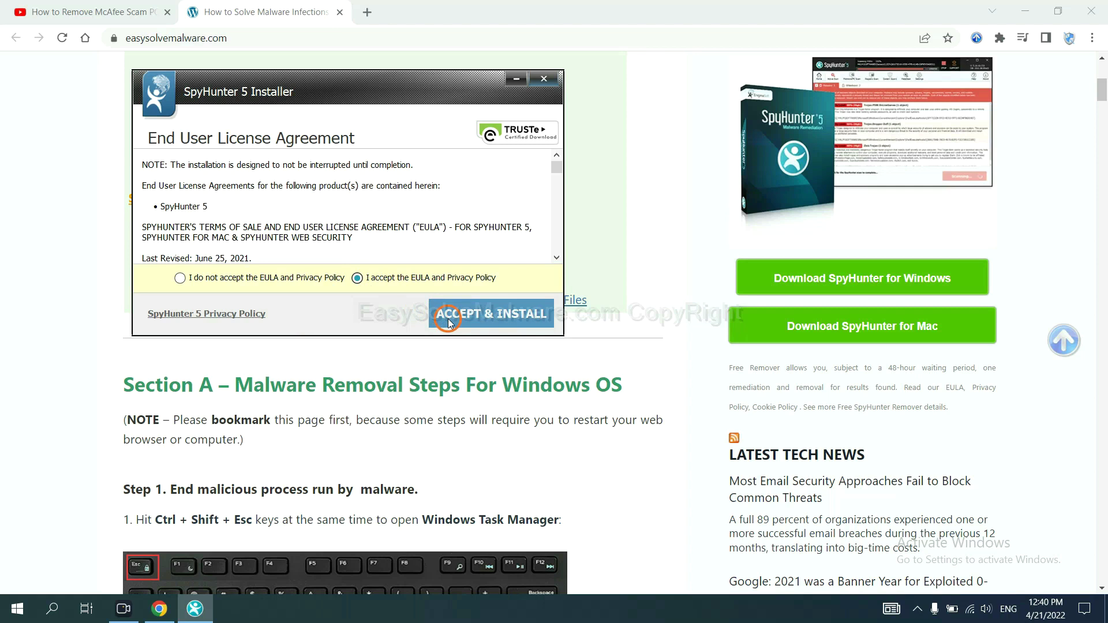
pyautogui.click(449, 317)
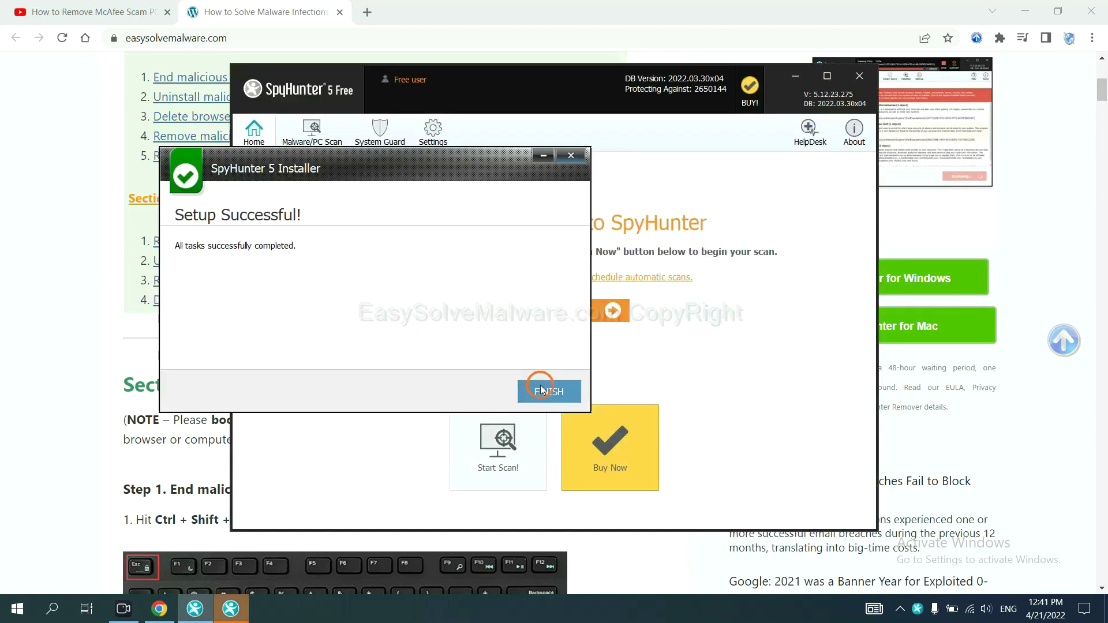
pyautogui.click(539, 388)
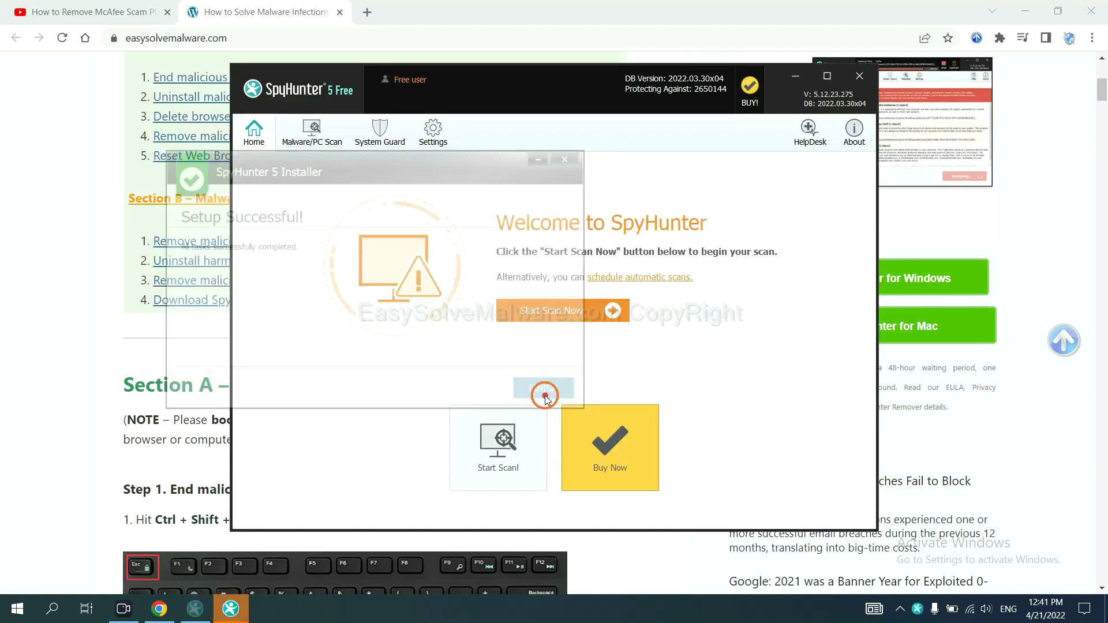
# Step: Run a SpyHunter malware scan and continue past the unknown object remove360.bat
pyautogui.click(546, 314)
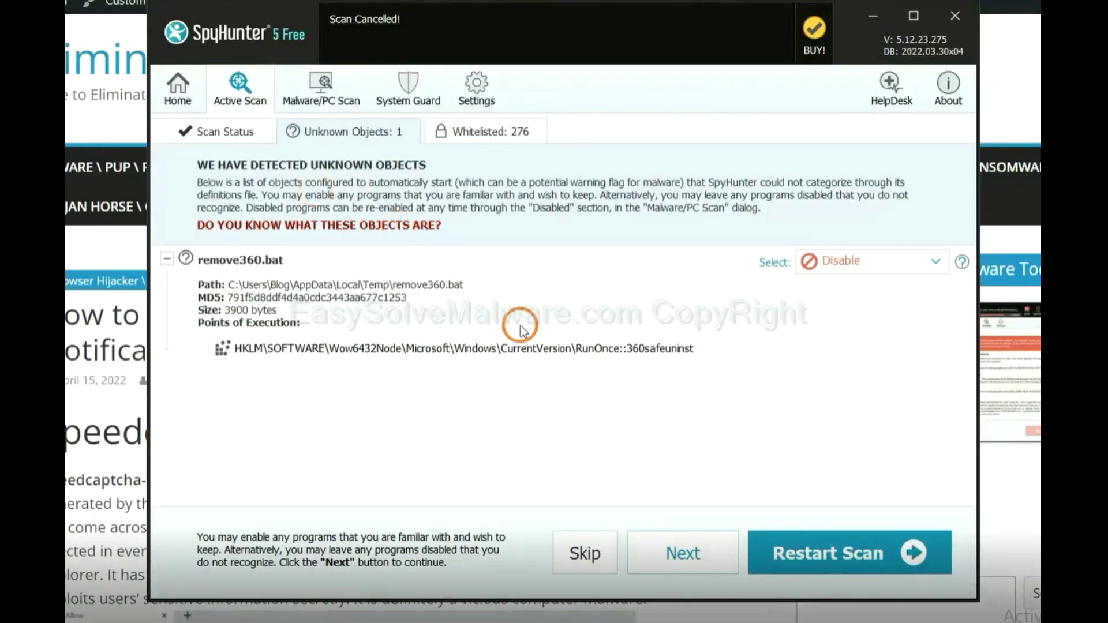
pyautogui.click(680, 551)
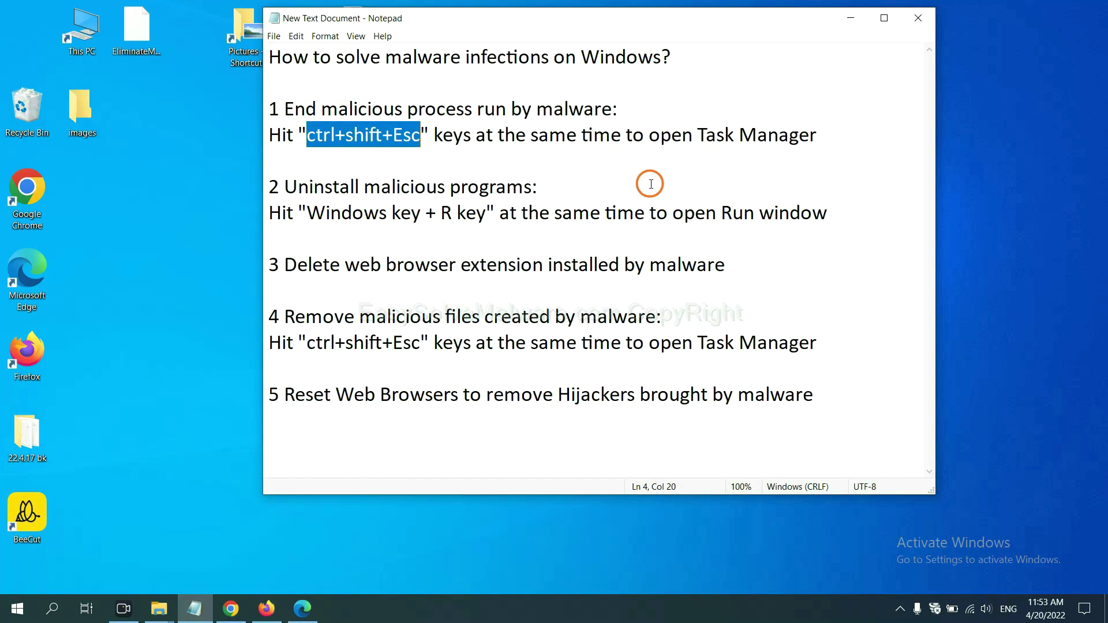
# Step: Highlight the ctrl+shift+Esc text in the notes and open Task Manager with that shortcut
pyautogui.click(391, 138)
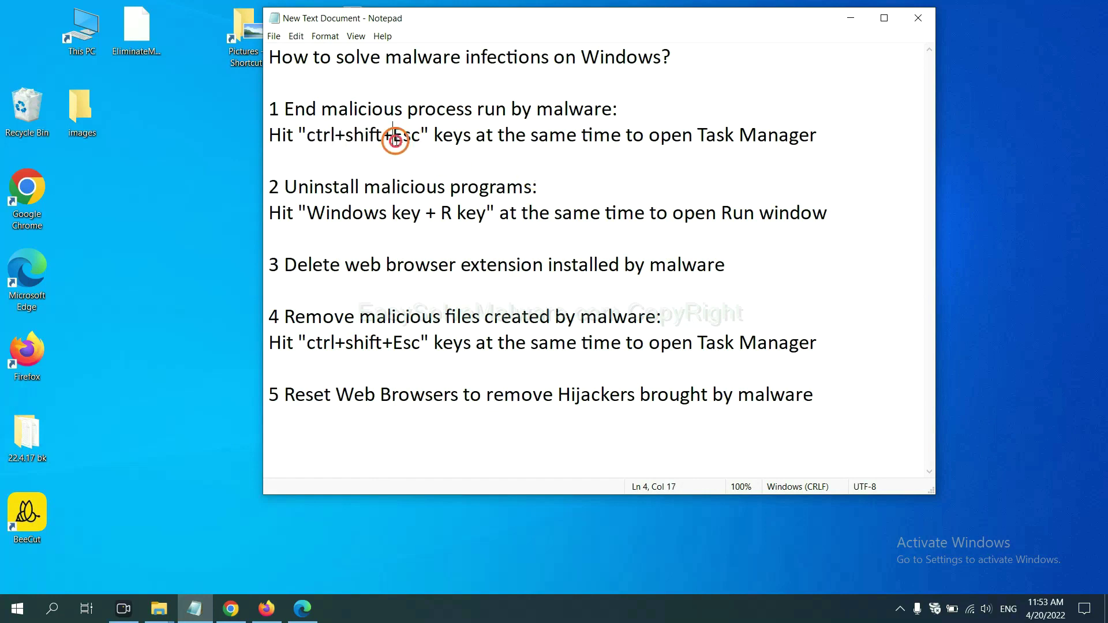
pyautogui.moveTo(420, 139); pyautogui.dragTo(310, 139)
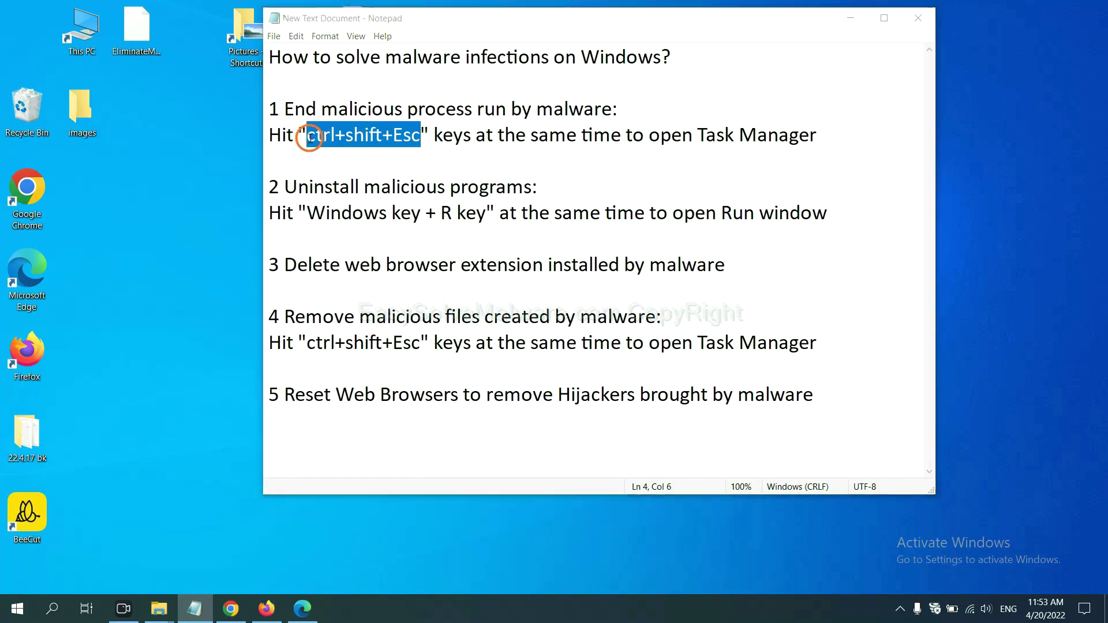
pyautogui.hotkey('ctrl', 'shift', 'Escape')
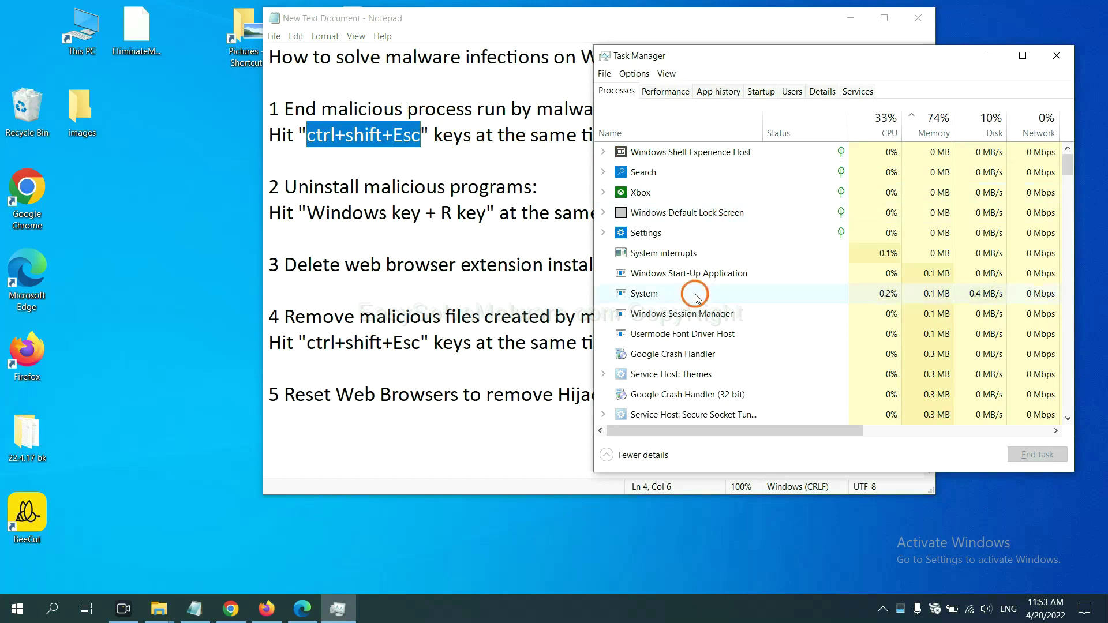
# Step: End the Usermode Font Driver Host process, close Task Manager, and clear the notes selection
pyautogui.click(741, 292)
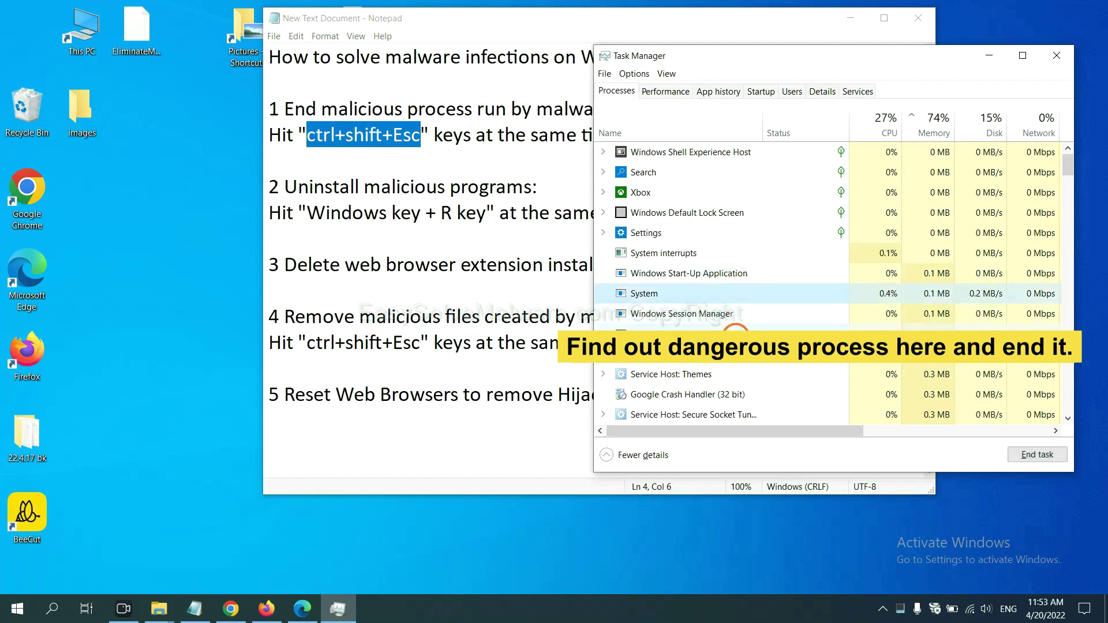
pyautogui.click(736, 334)
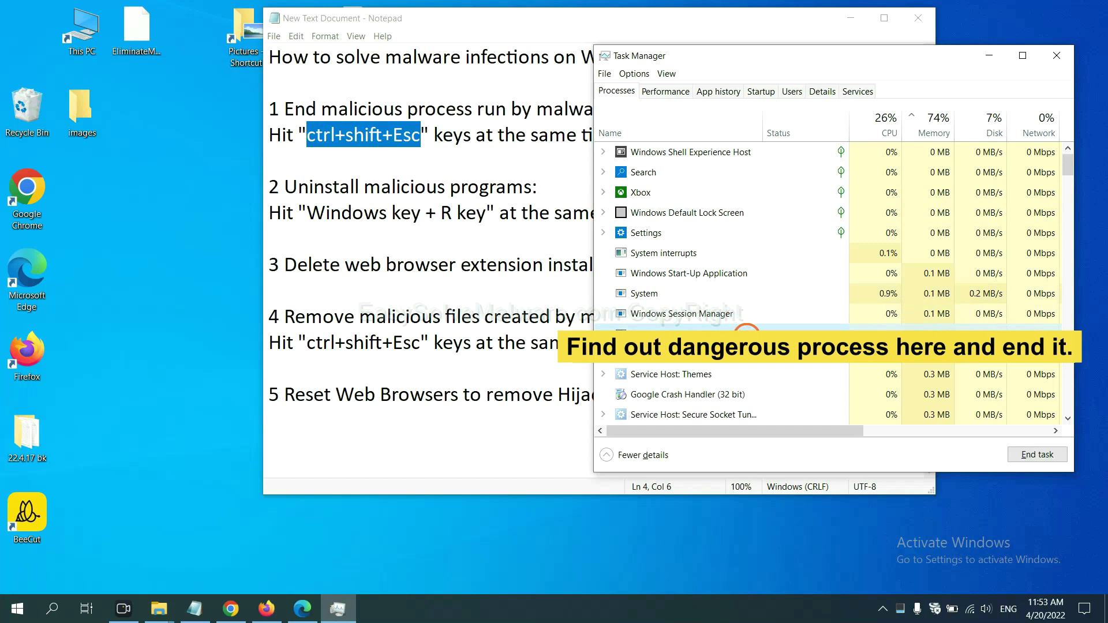
pyautogui.click(1048, 455)
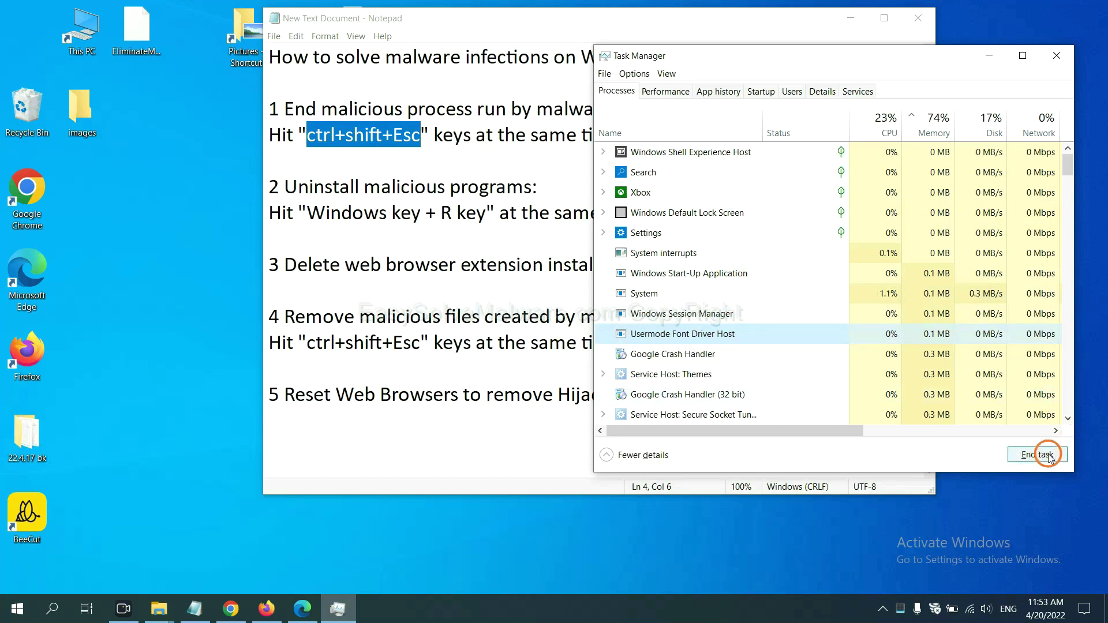
pyautogui.click(1053, 57)
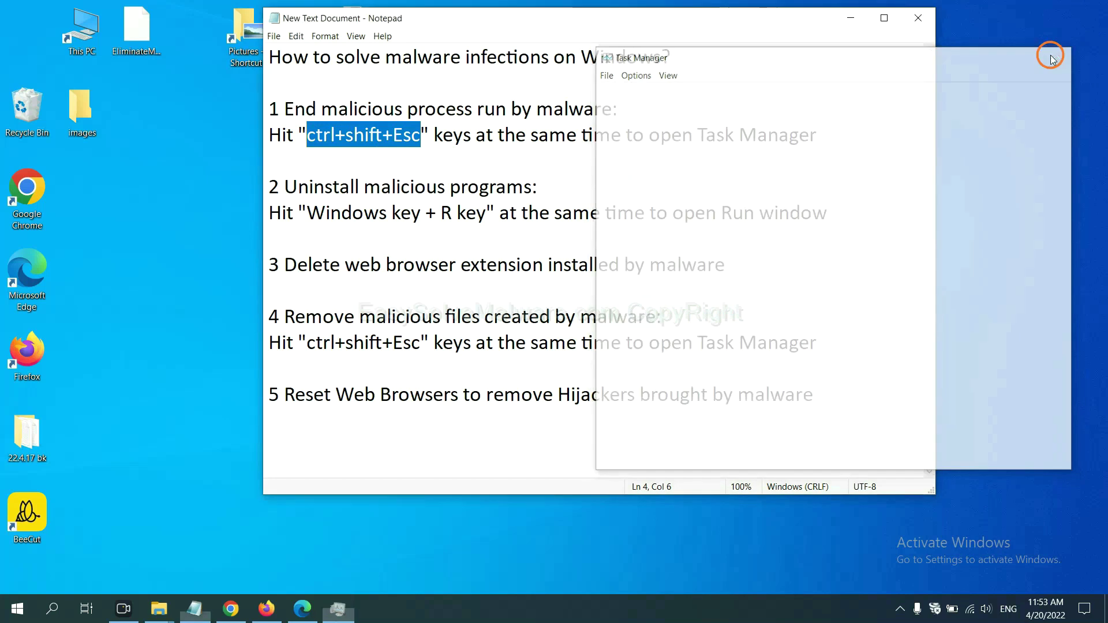
pyautogui.click(685, 202)
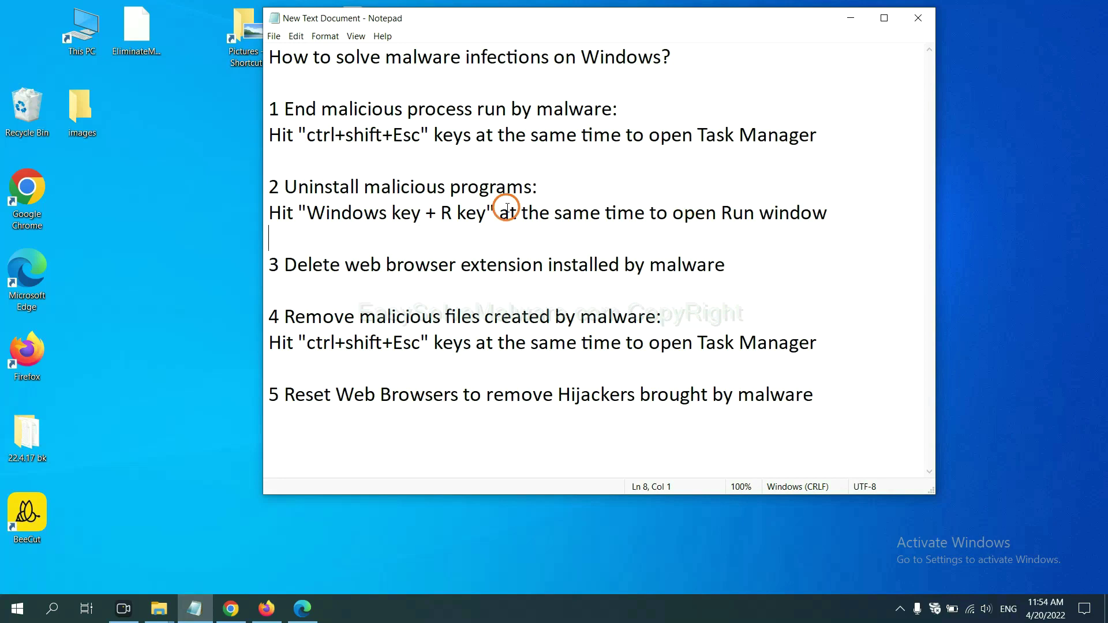
# Step: Highlight the 'Windows key + R key' text, open Run with Win+R, and move it over Notepad
pyautogui.click(305, 219)
pyautogui.moveTo(304, 220); pyautogui.dragTo(482, 225)
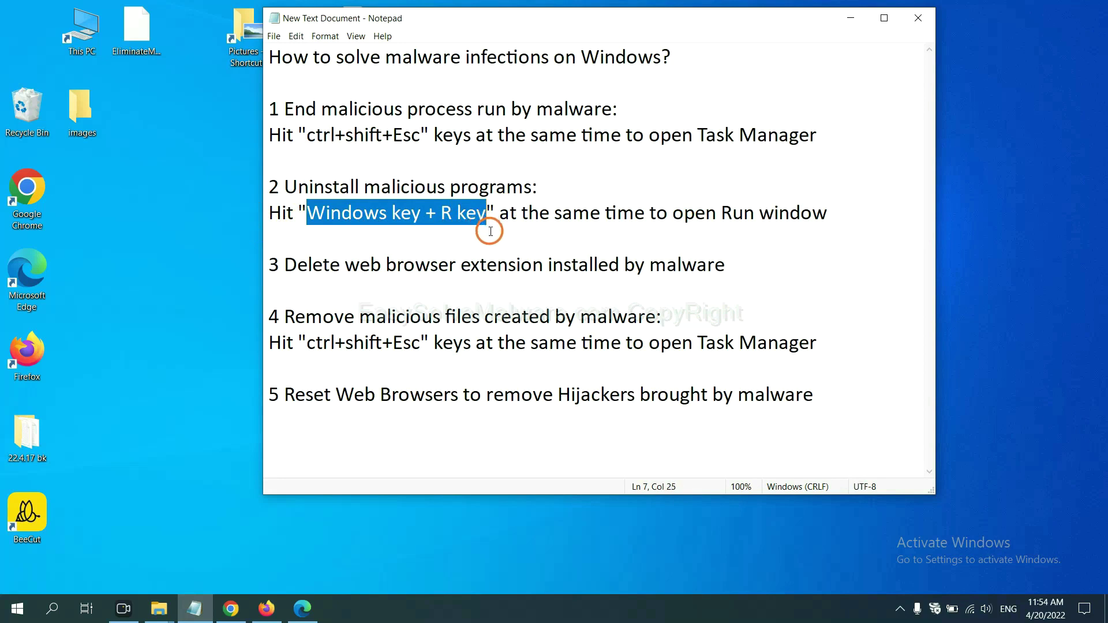
pyautogui.press('super+r')
pyautogui.moveTo(123, 454); pyautogui.dragTo(846, 194)
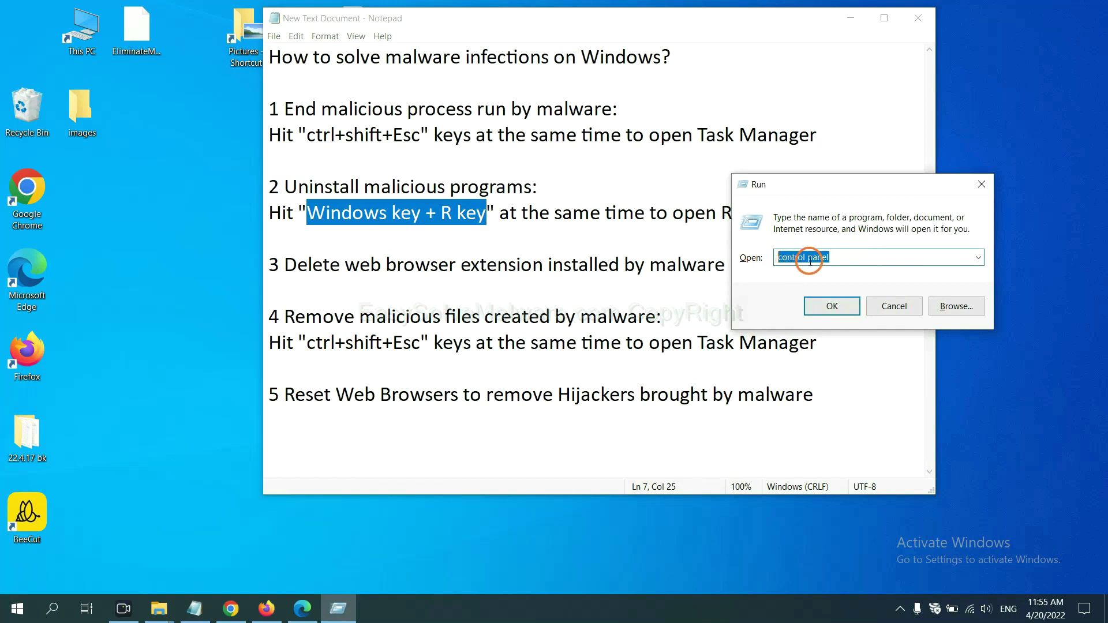
# Step: Review Control Panel's uninstall list, selecting Xiph.Org Open Codecs, then close the list
pyautogui.click(827, 314)
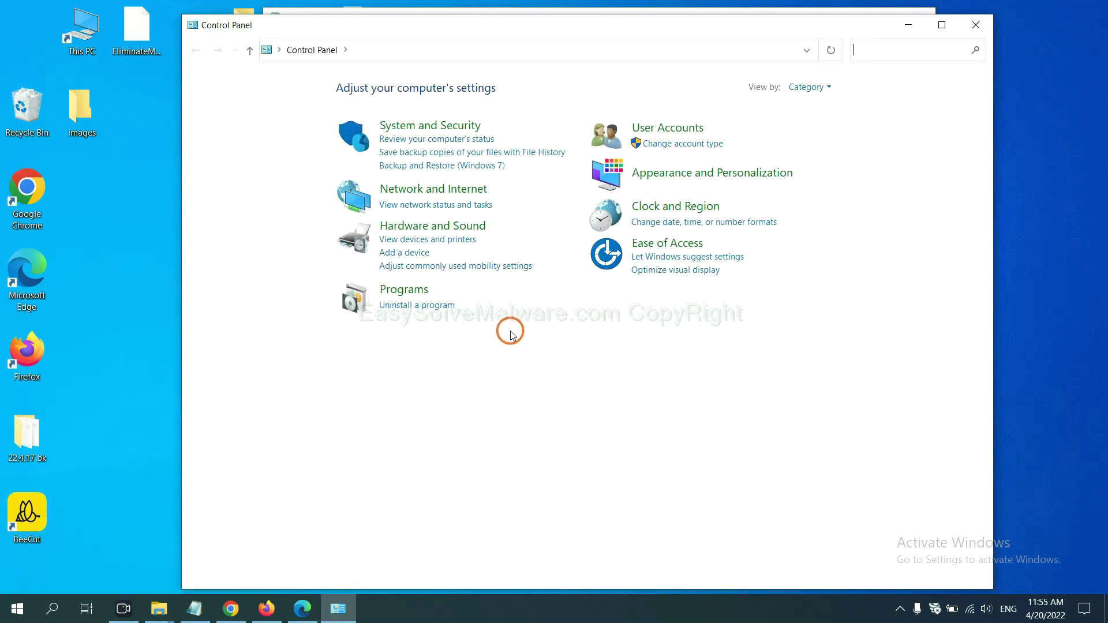
pyautogui.click(436, 308)
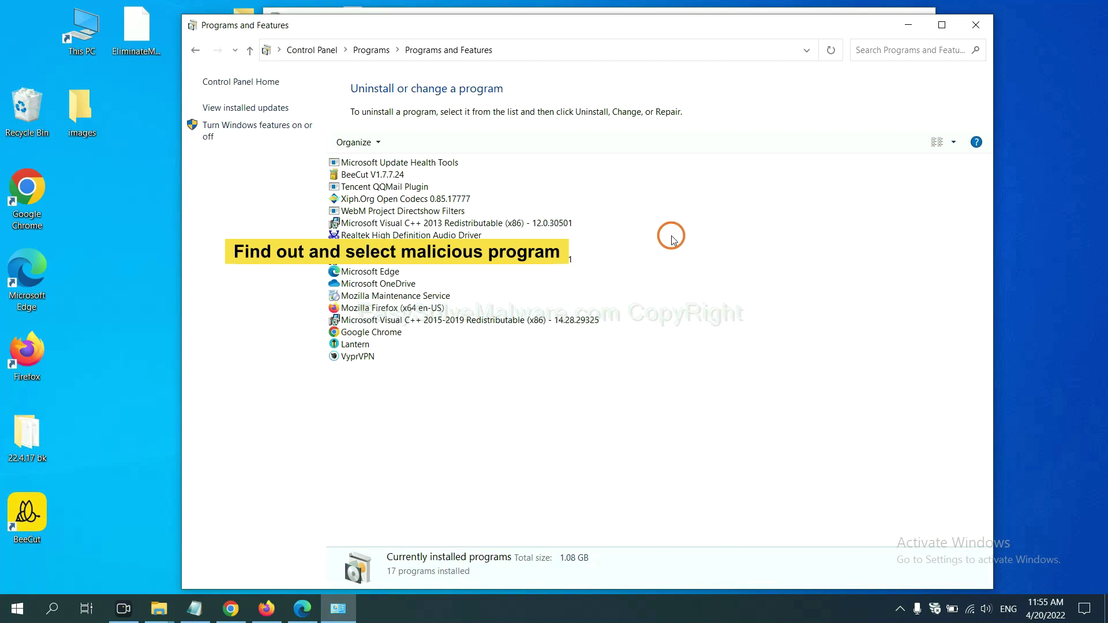
pyautogui.click(433, 198)
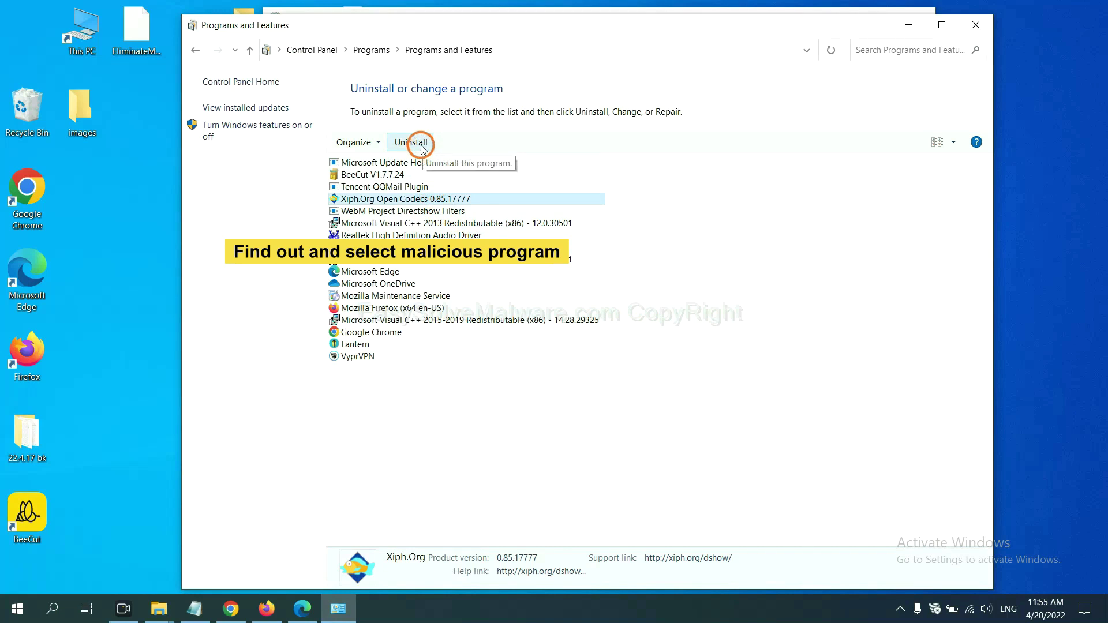
pyautogui.click(981, 27)
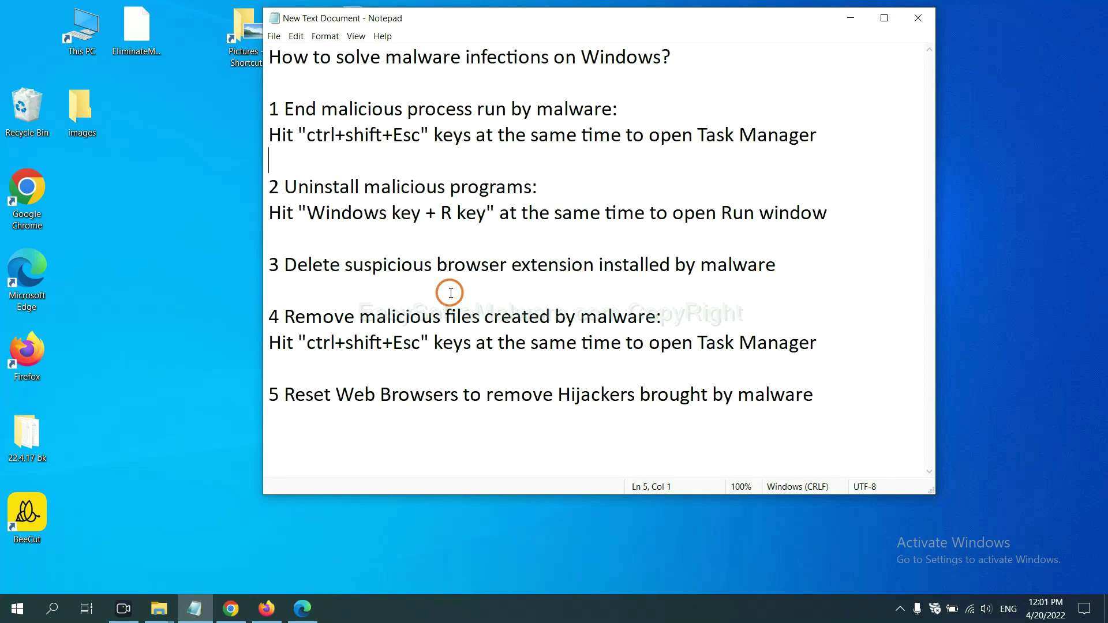
# Step: Check Chrome's Extensions page, which lists only Scroll To Top, then switch to Firefox
pyautogui.click(240, 608)
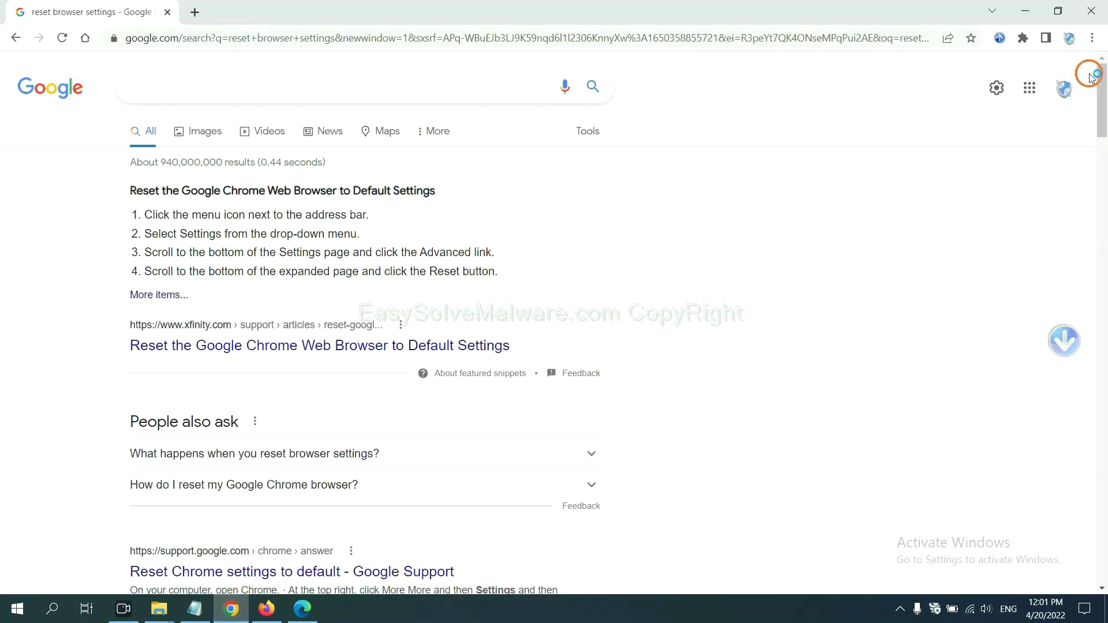
pyautogui.click(1091, 42)
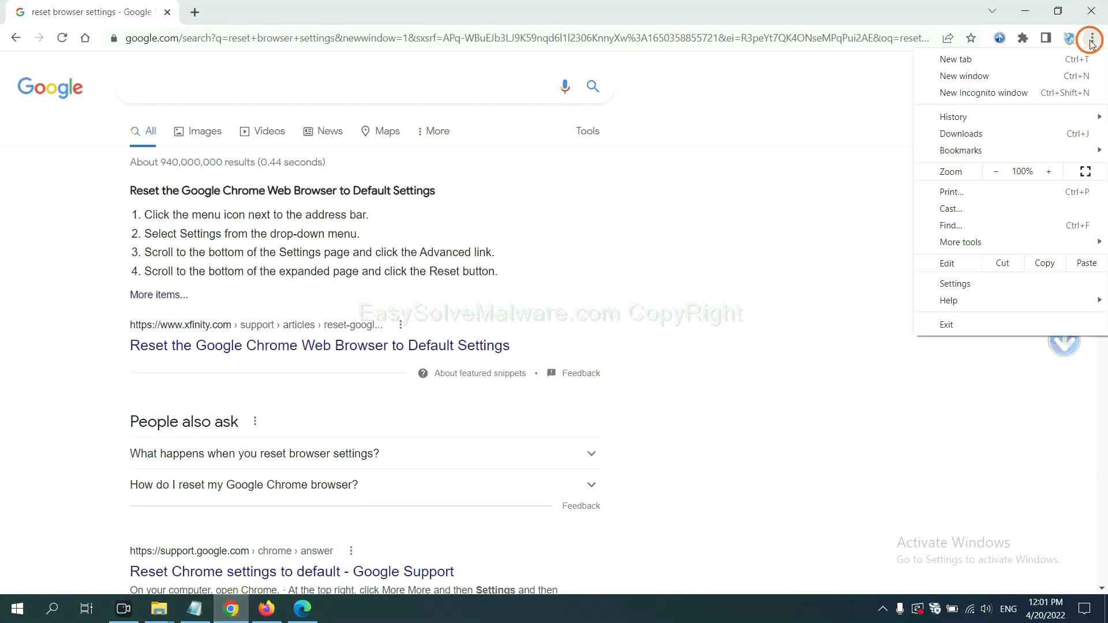
pyautogui.moveTo(995, 243)
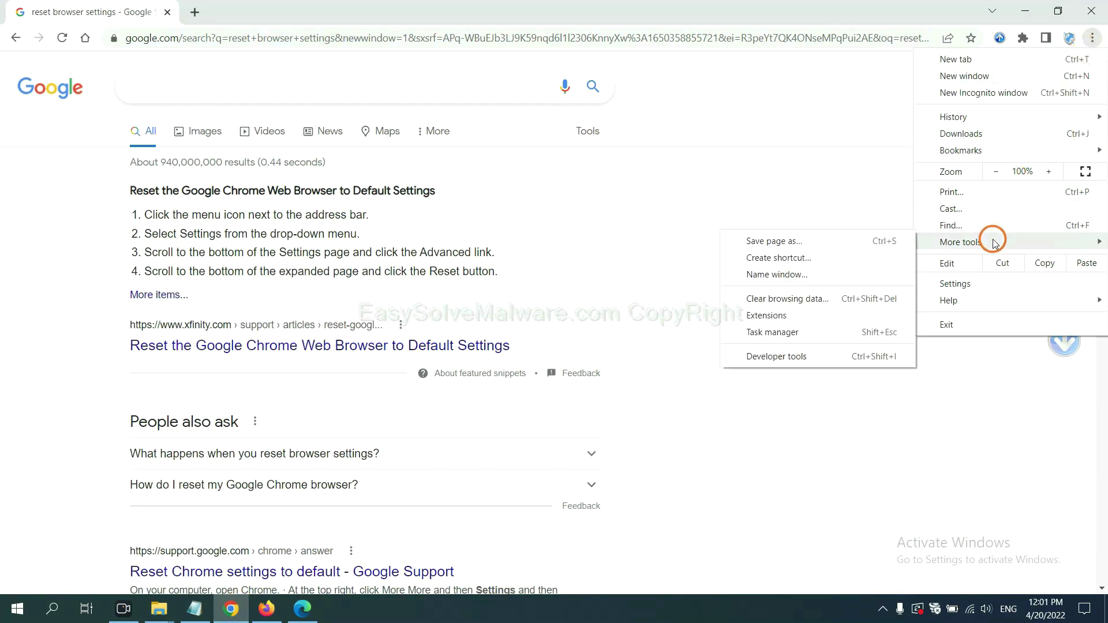
pyautogui.click(817, 315)
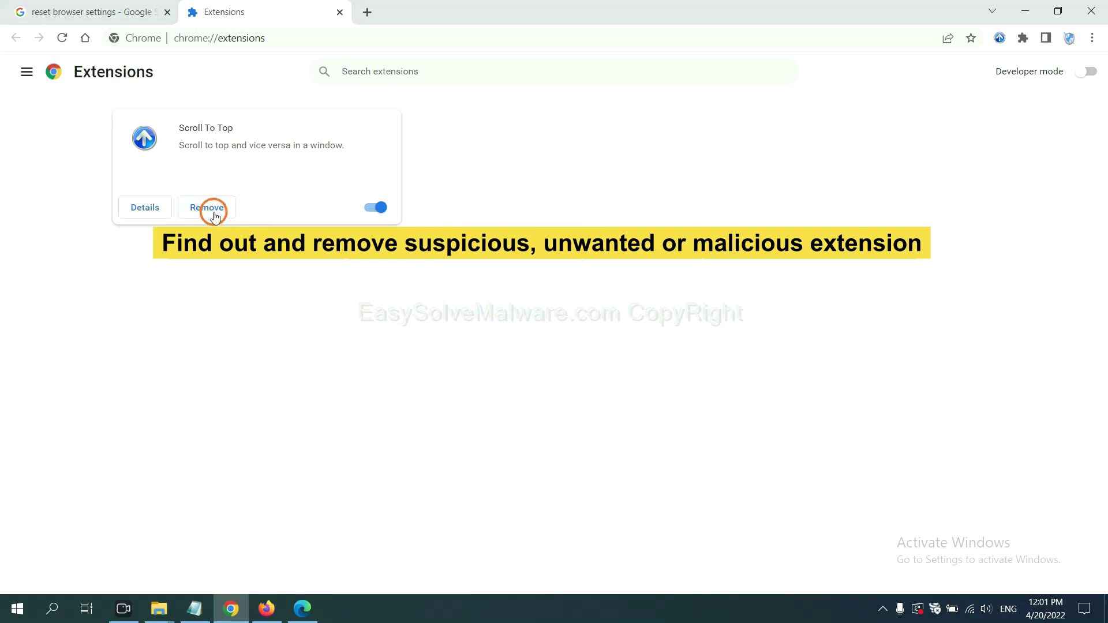
pyautogui.click(266, 609)
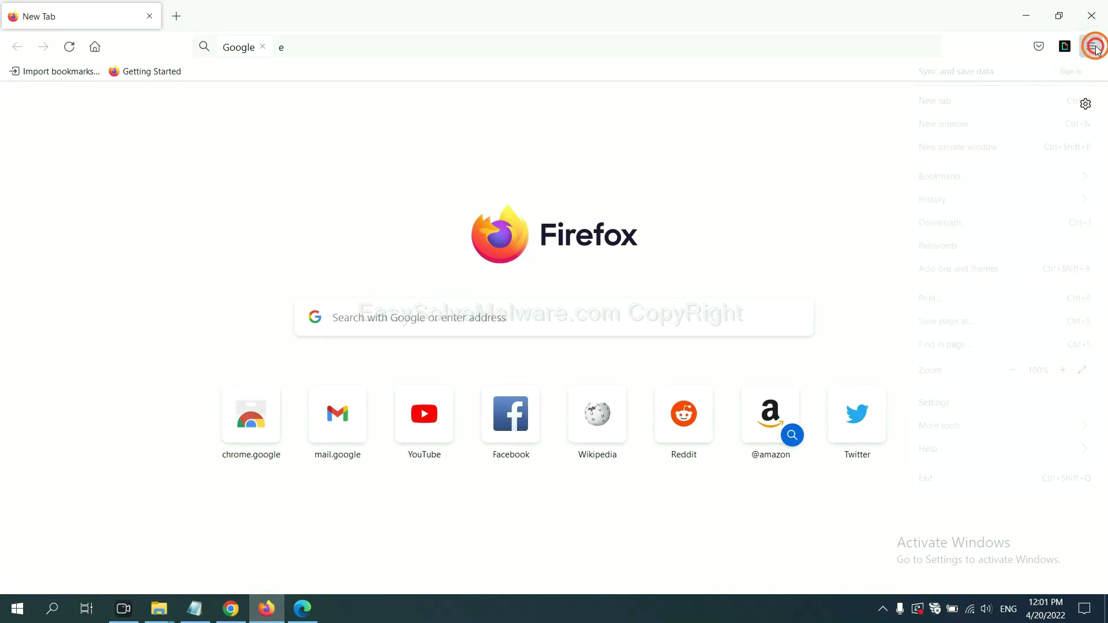
# Step: Open Firefox's add-ons manager, show GIPHY for Firefox's options, then switch to Edge
pyautogui.click(1094, 48)
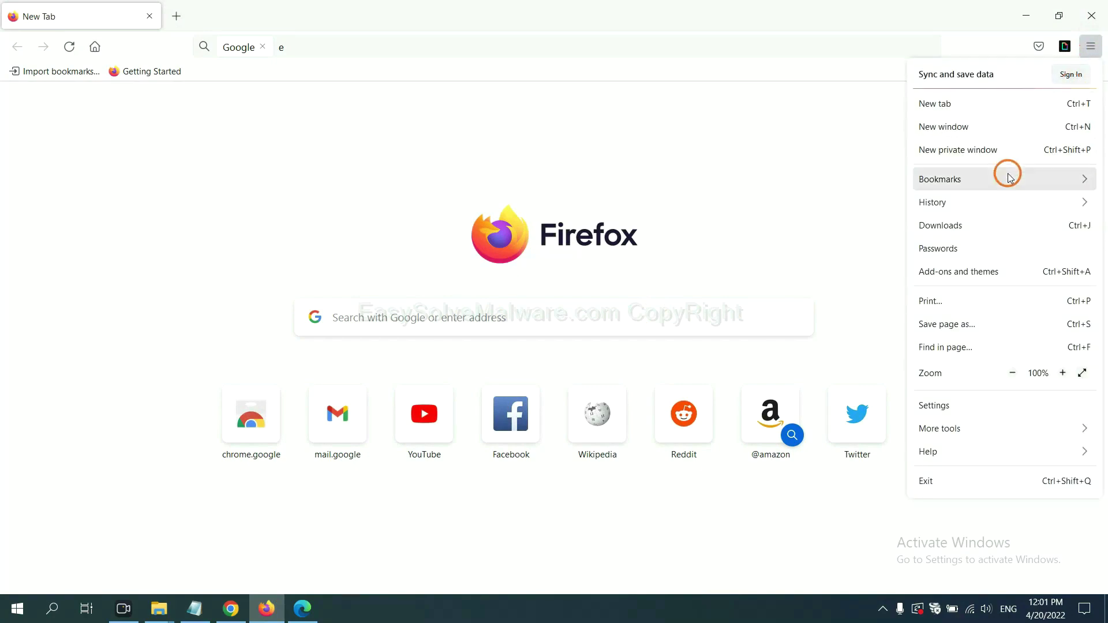
pyautogui.click(969, 280)
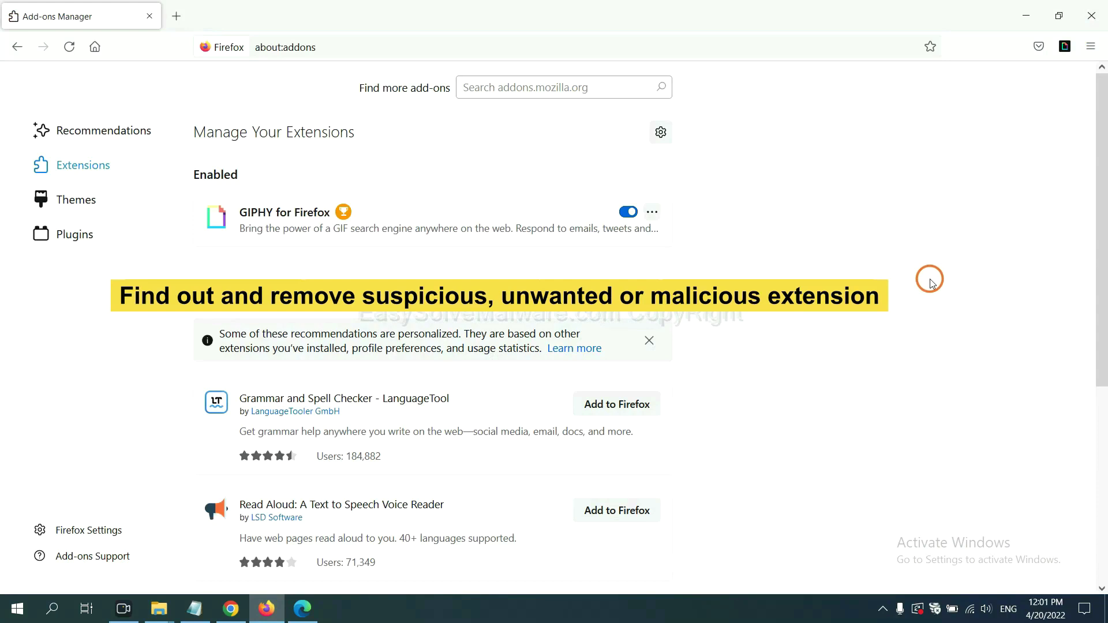
pyautogui.click(651, 214)
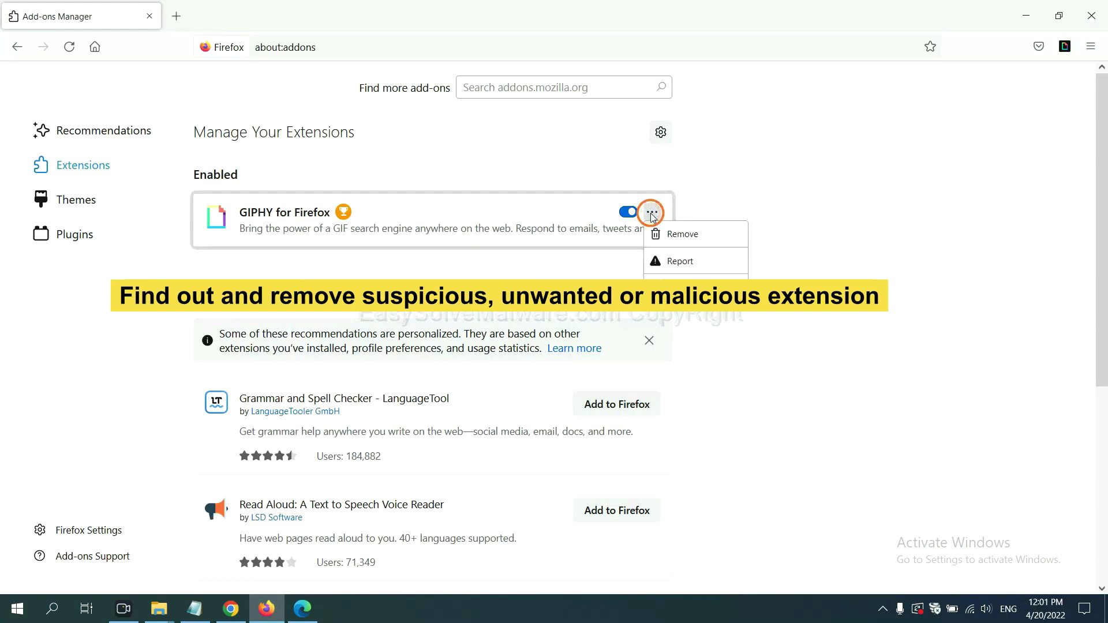
pyautogui.click(302, 613)
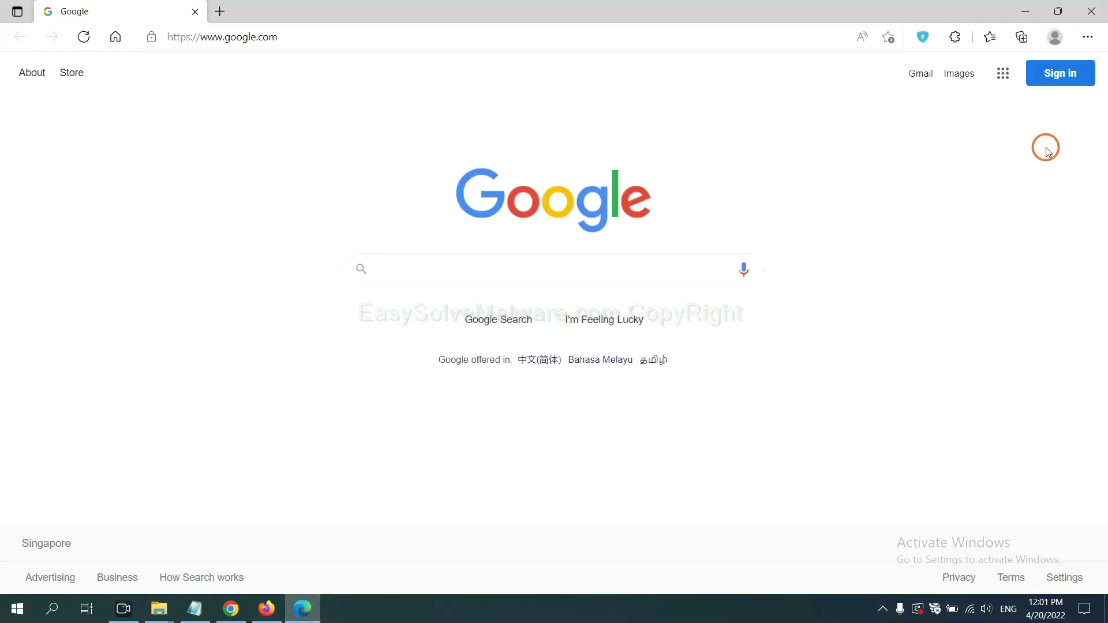
# Step: Remove the ArcVpn Free Fast VPN Proxy extension from Edge's extensions page, then show the desktop
pyautogui.click(1086, 38)
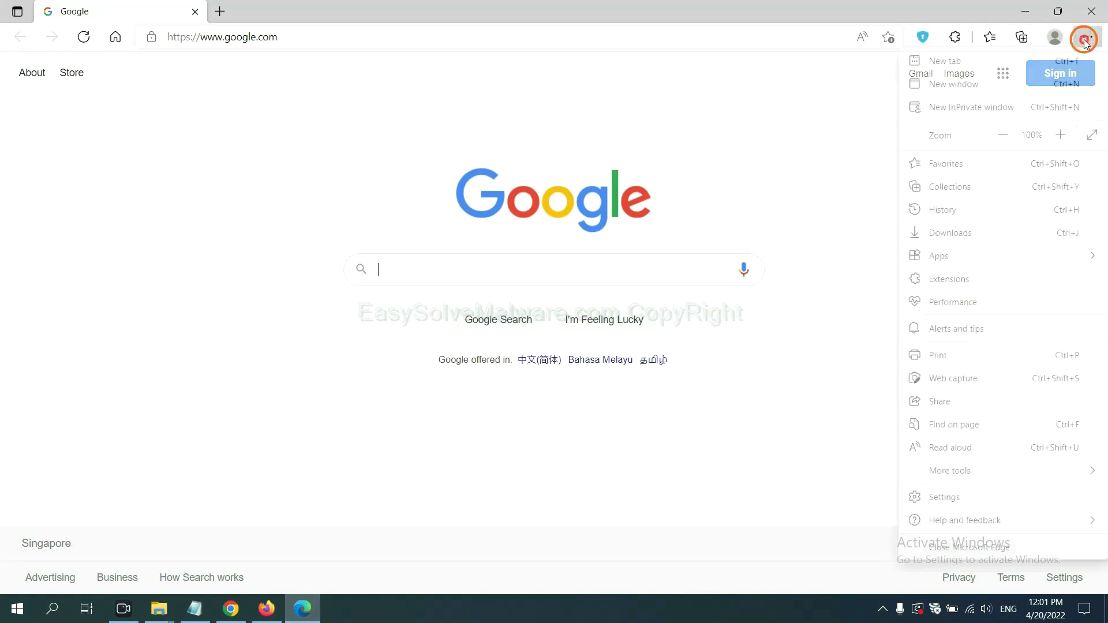
pyautogui.rightClick(953, 281)
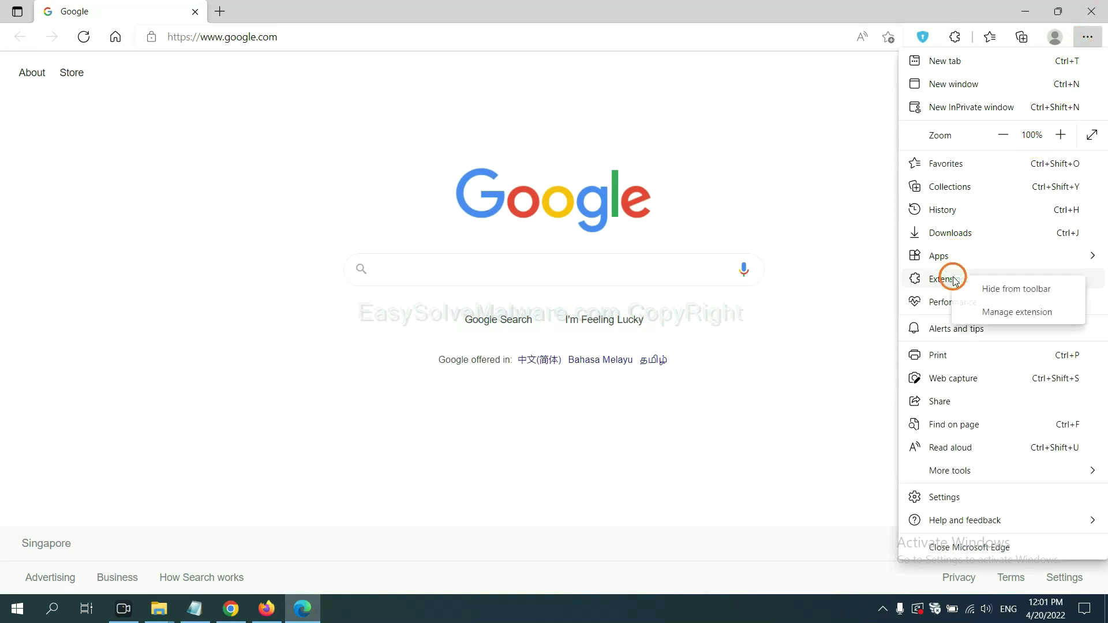
pyautogui.click(994, 313)
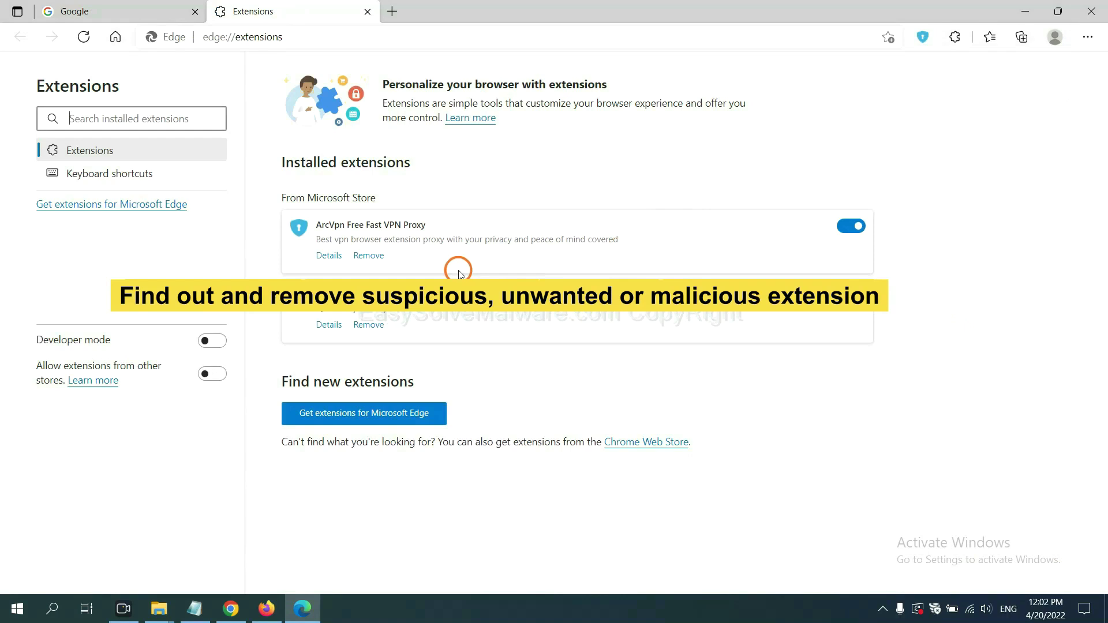
pyautogui.click(368, 255)
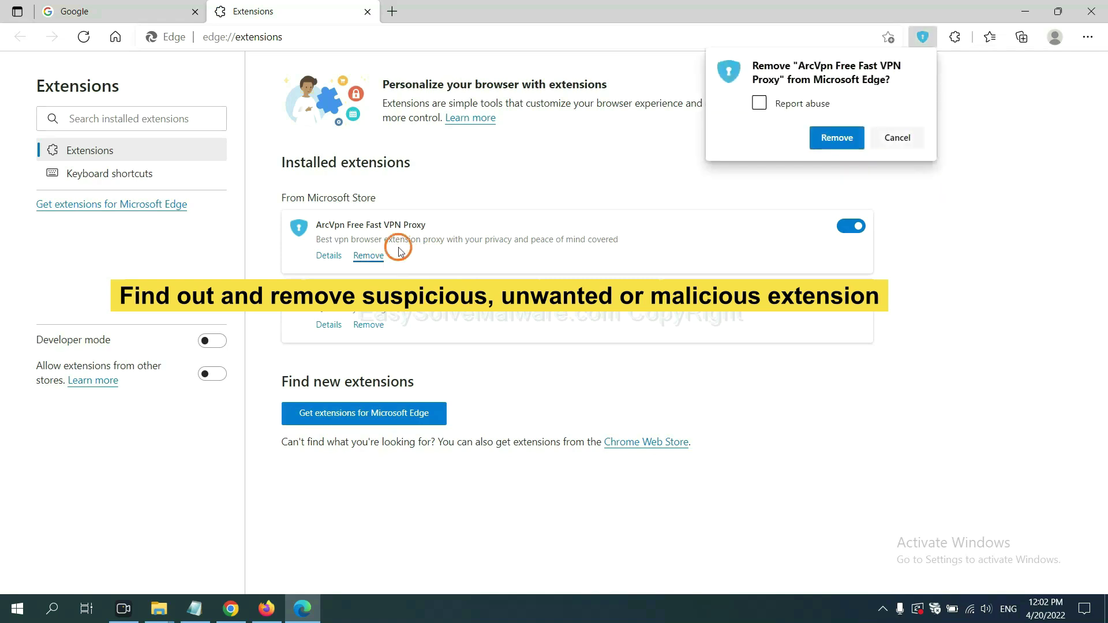
pyautogui.click(834, 140)
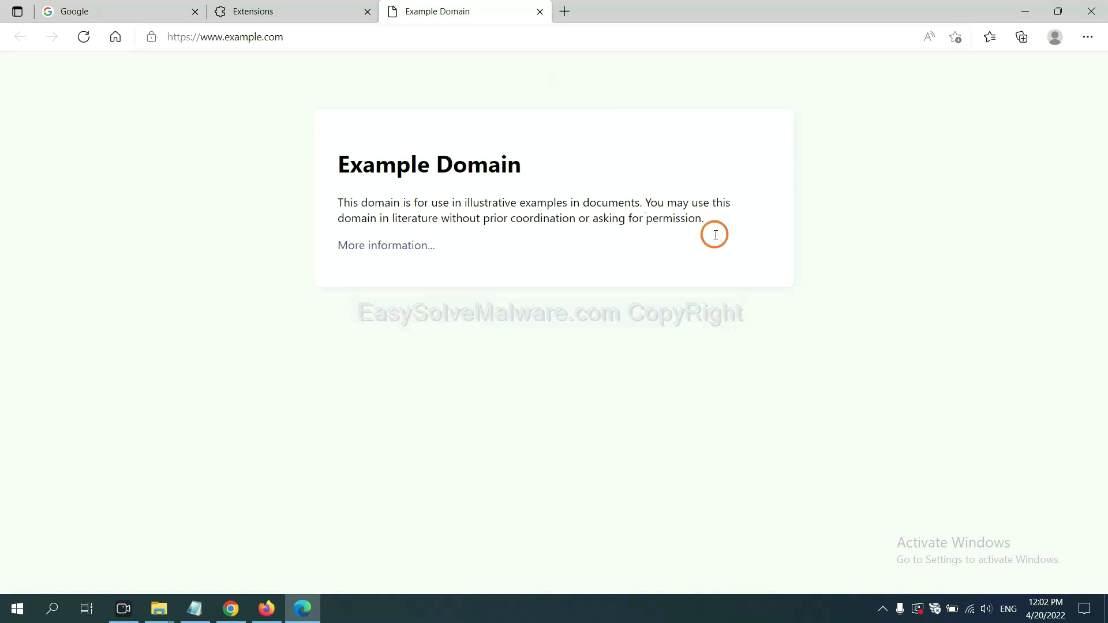
pyautogui.click(1105, 606)
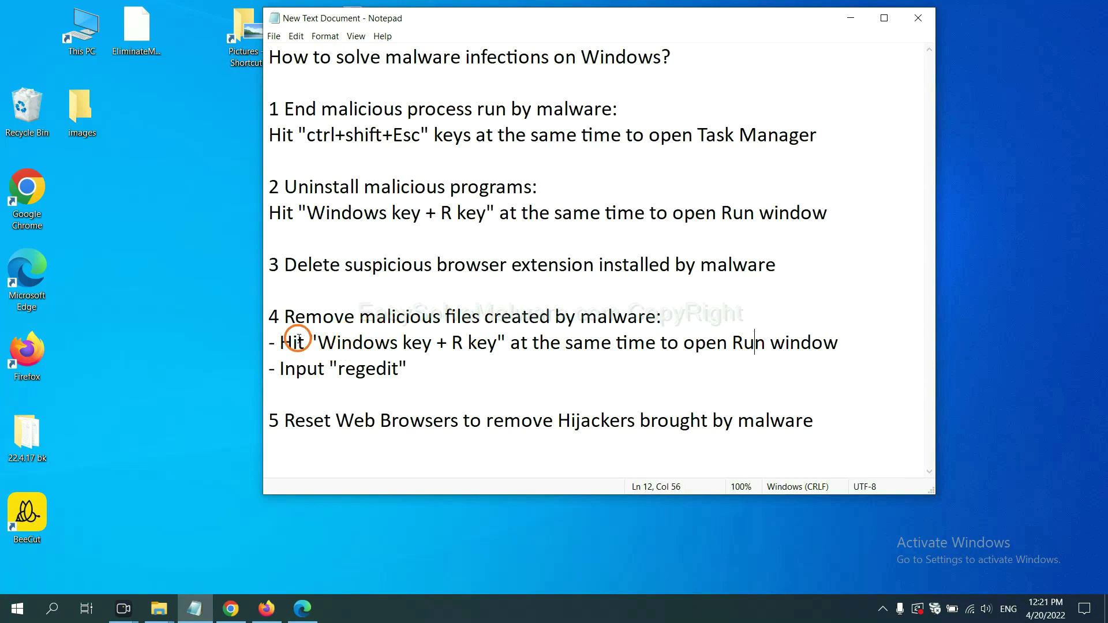
# Step: Launch Registry Editor by running 'regedit' from the Run box
pyautogui.moveTo(281, 341); pyautogui.dragTo(629, 358)
pyautogui.click(643, 349)
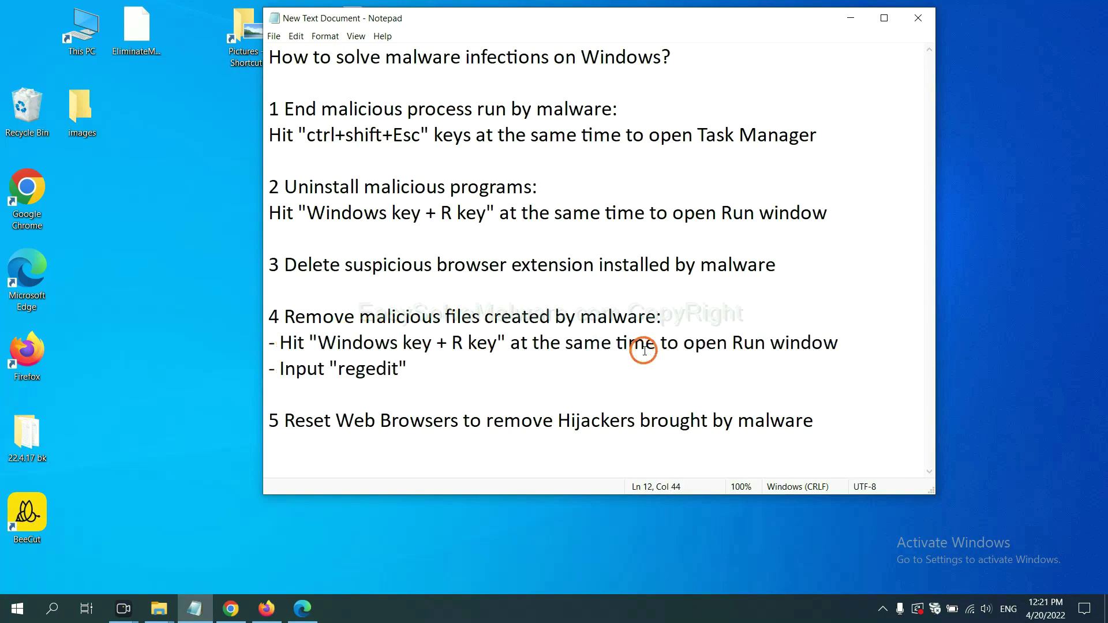
pyautogui.press('super+r')
pyautogui.moveTo(205, 438); pyautogui.dragTo(885, 227)
pyautogui.click(808, 301)
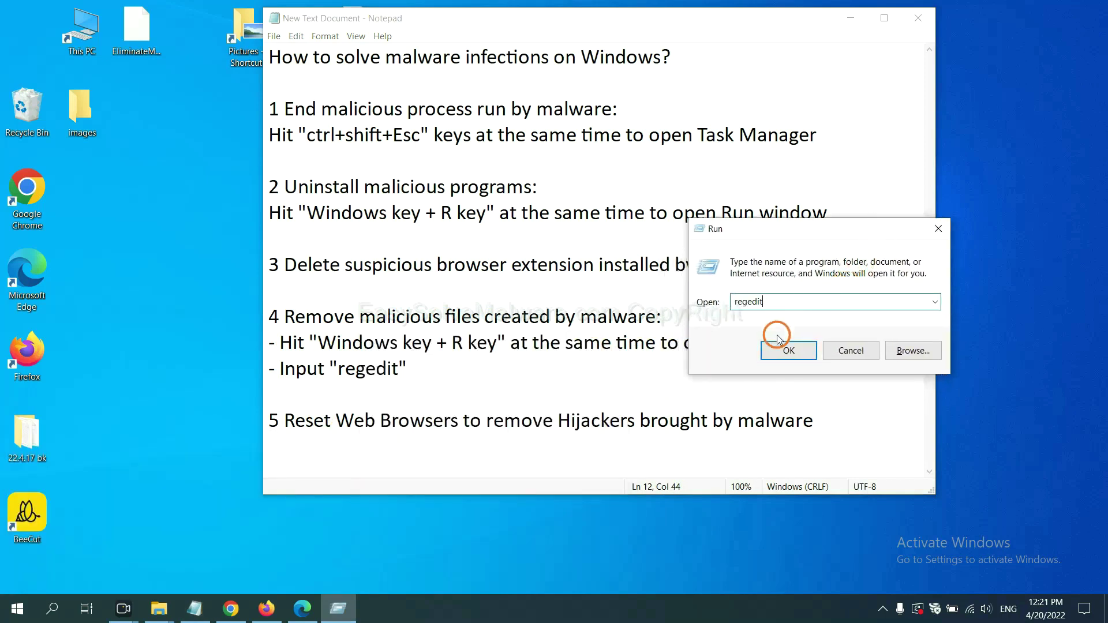
pyautogui.click(787, 349)
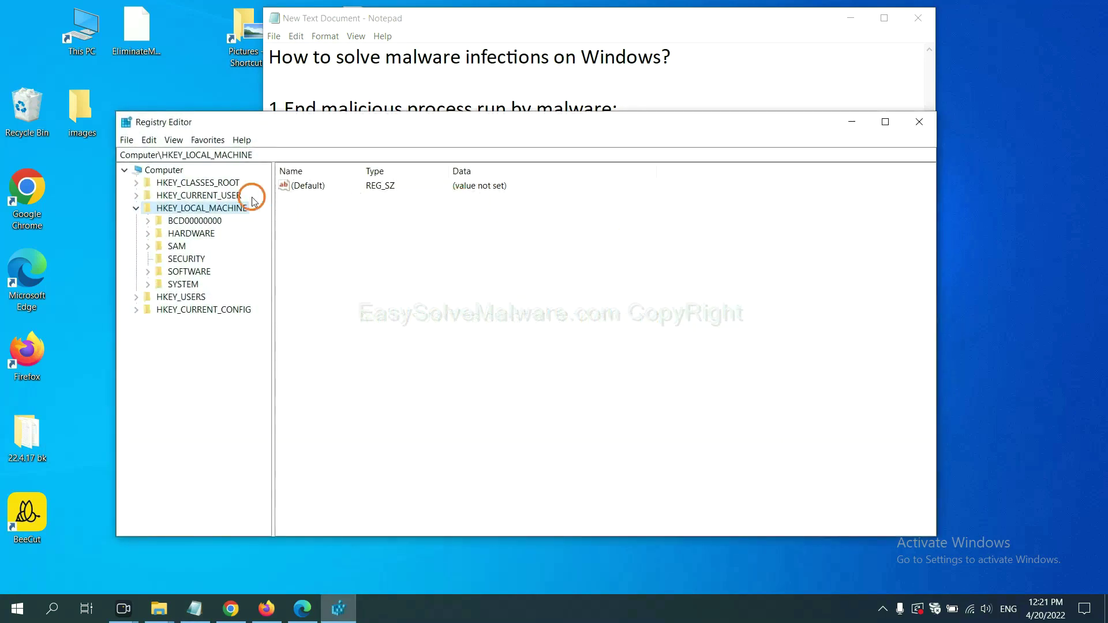
# Step: Bring up Registry Editor's Find window from the Edit menu
pyautogui.click(157, 142)
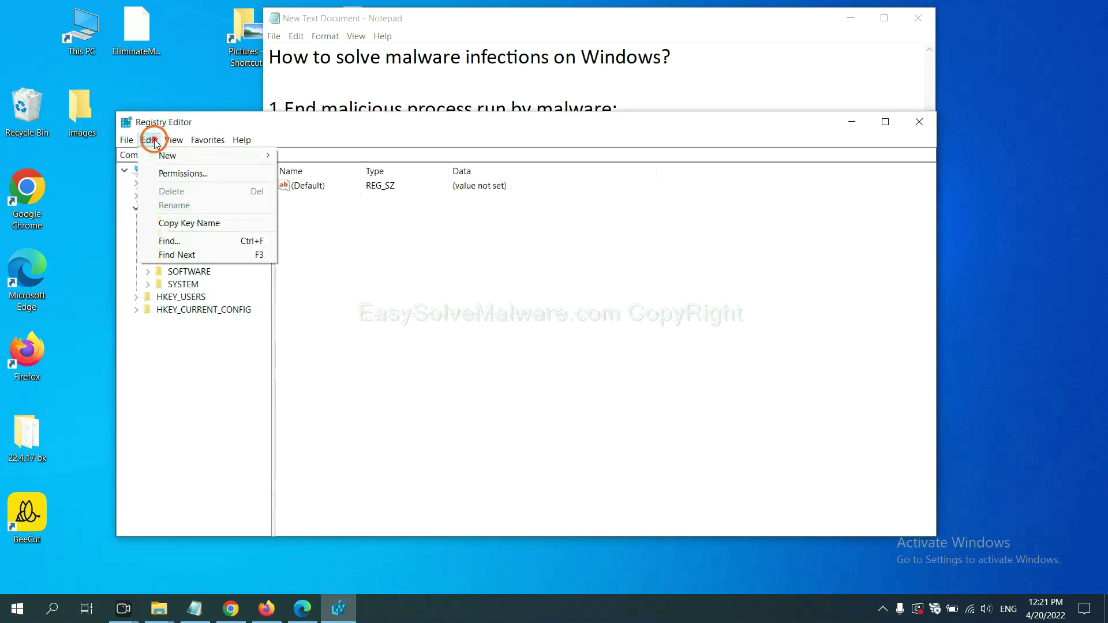
pyautogui.click(195, 241)
pyautogui.moveTo(315, 184); pyautogui.dragTo(423, 210)
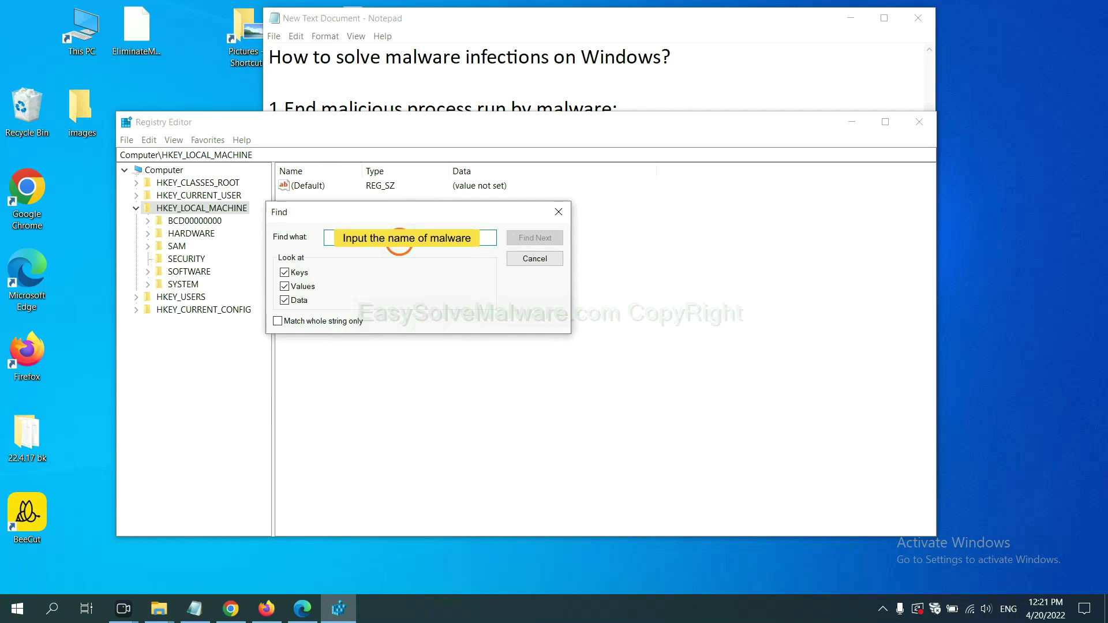
# Step: Search the registry and inspect the FEATURE_BROWSER_EMULATION key's entries like BeeCut.exe
pyautogui.write('e')
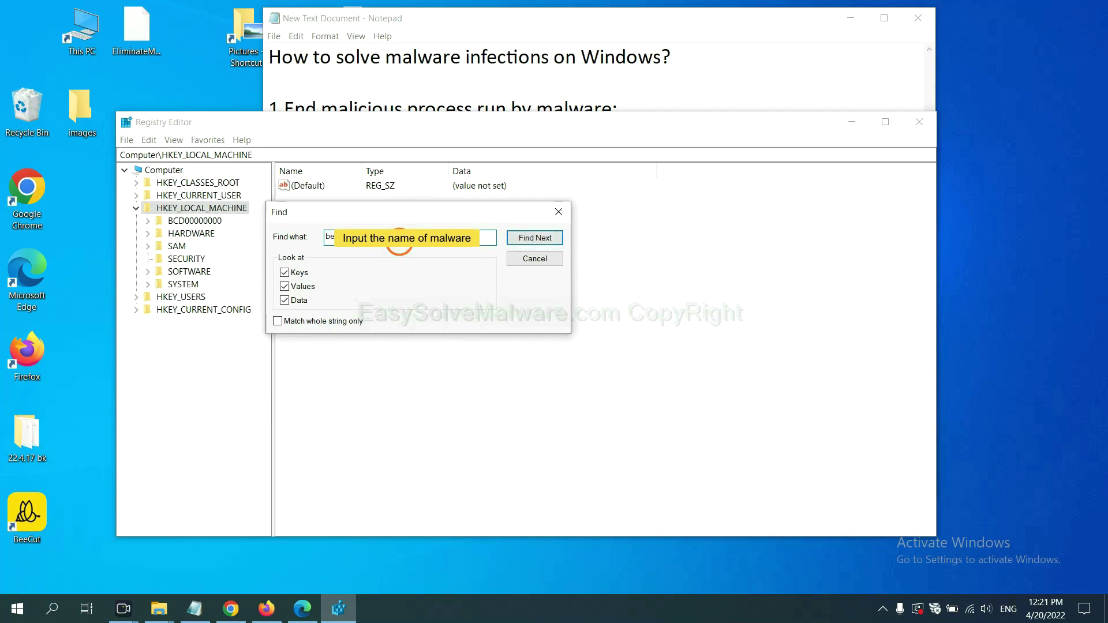
pyautogui.click(524, 238)
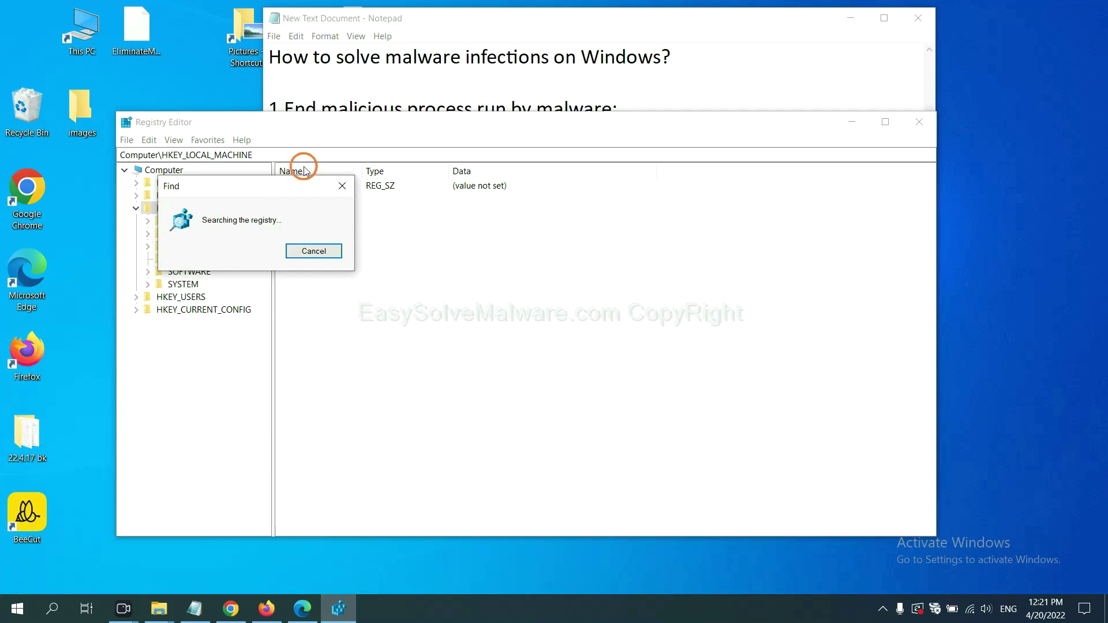
pyautogui.moveTo(271, 181); pyautogui.dragTo(444, 180)
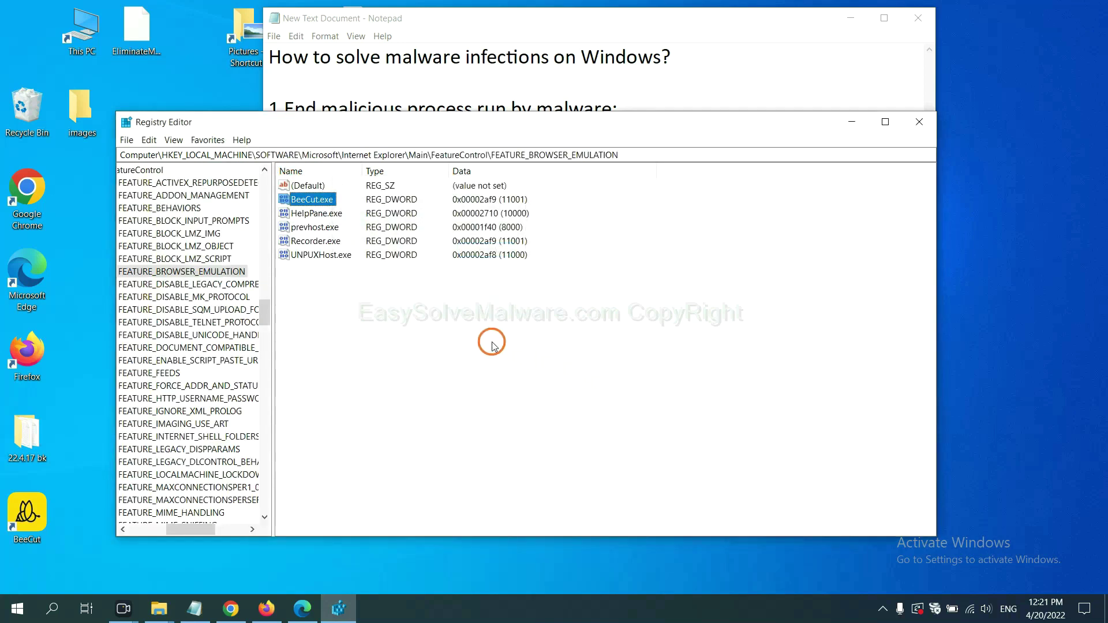
pyautogui.moveTo(187, 529); pyautogui.dragTo(177, 526)
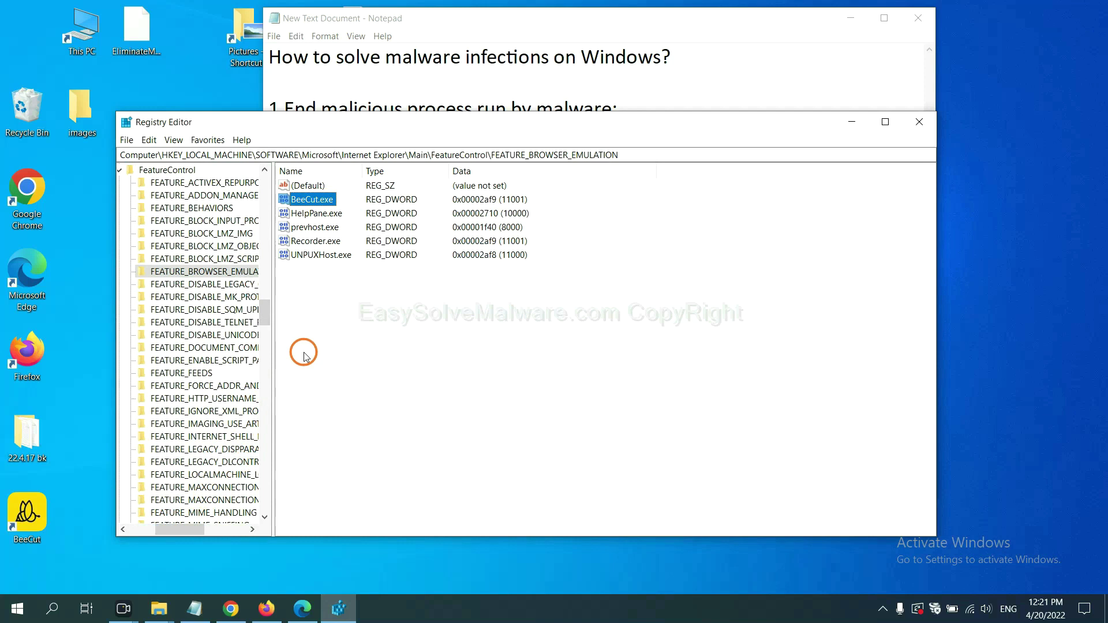
pyautogui.rightClick(225, 273)
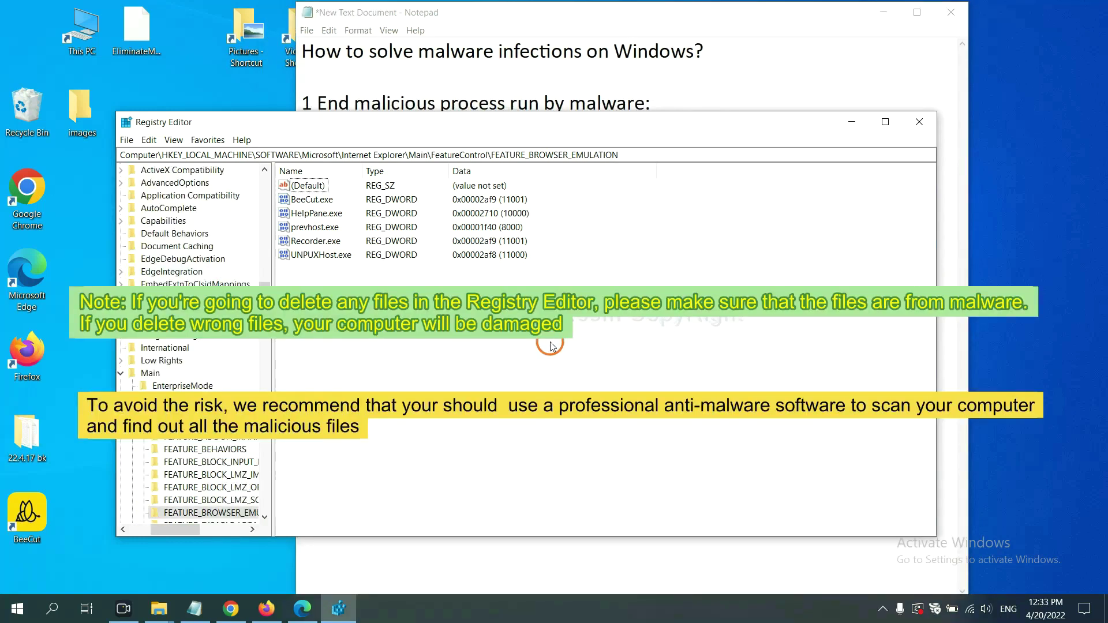
pyautogui.click(527, 349)
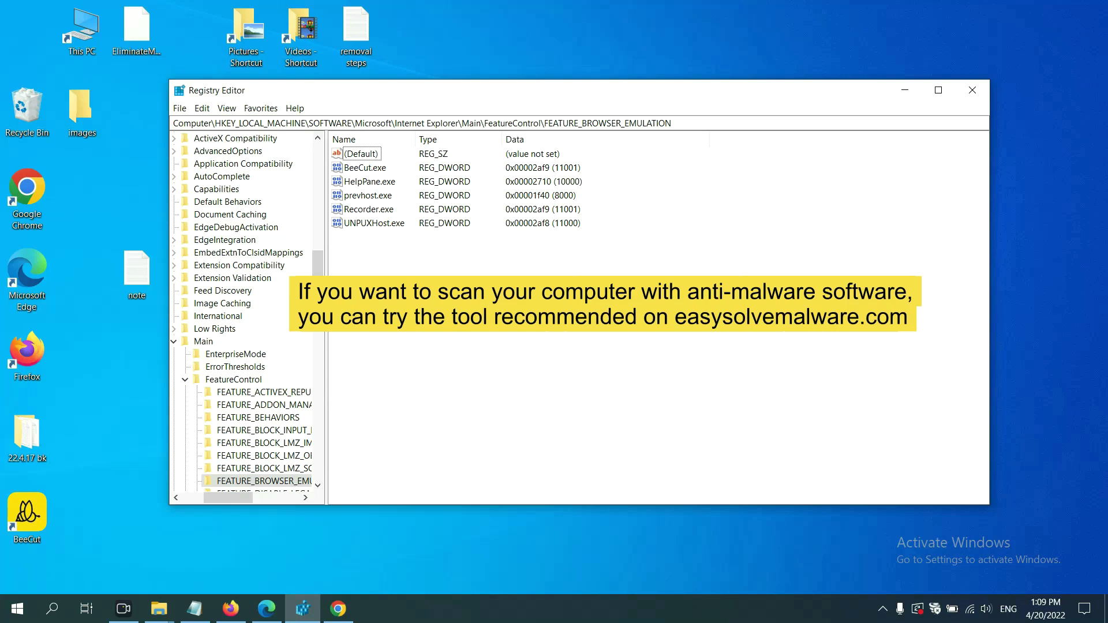
# Step: Scroll through the easysolvemalware.com removal guide in Chrome
pyautogui.click(338, 609)
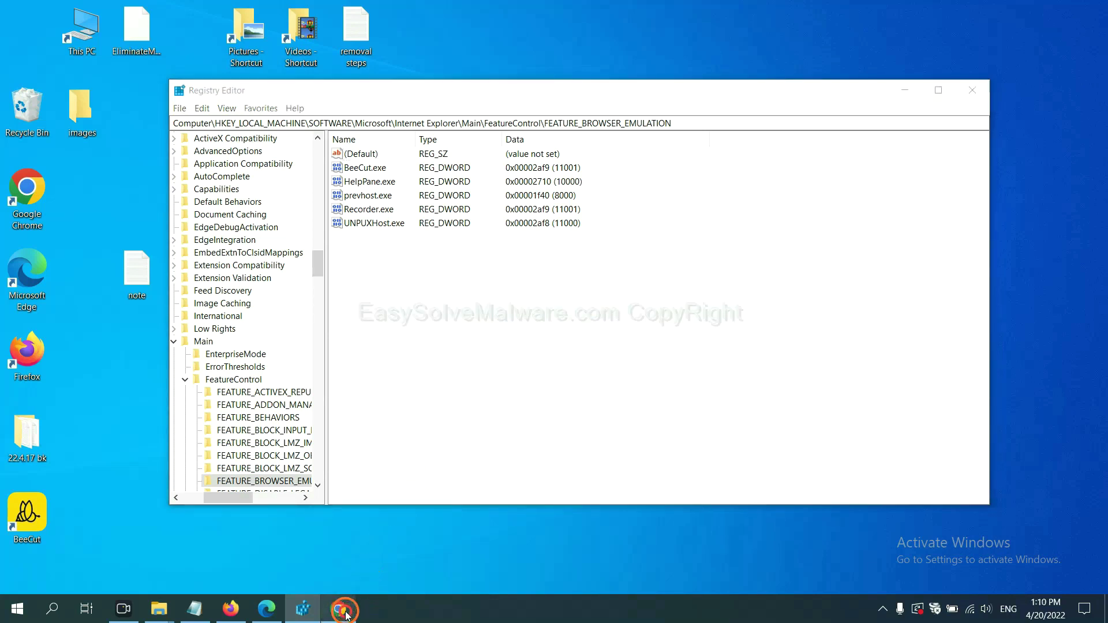
pyautogui.scroll(-1, 804, 384)
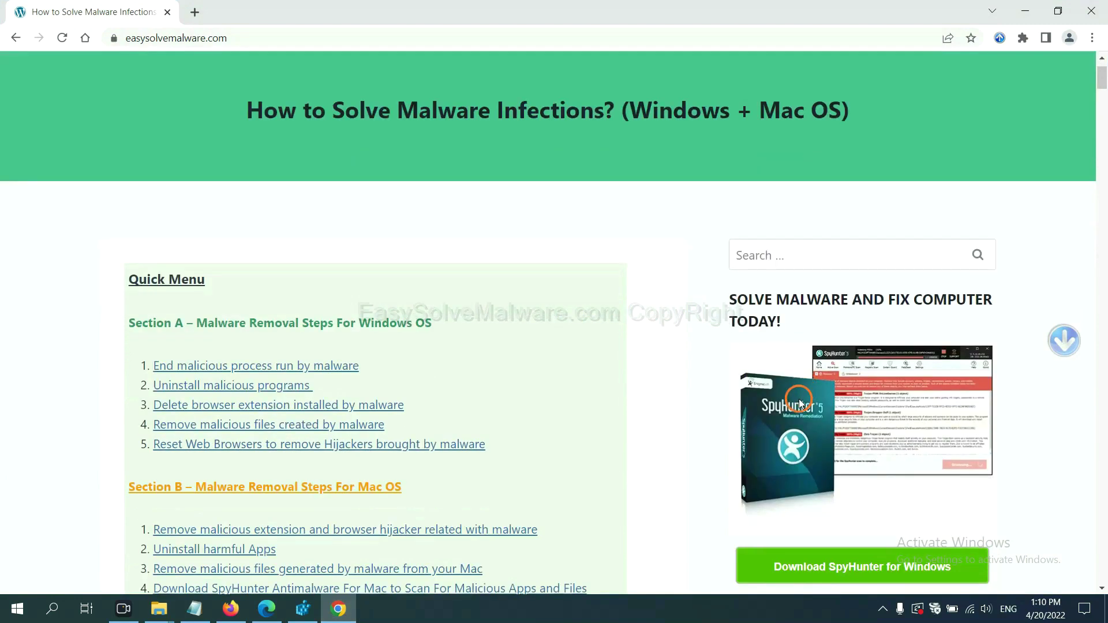
pyautogui.scroll(1, 798, 401)
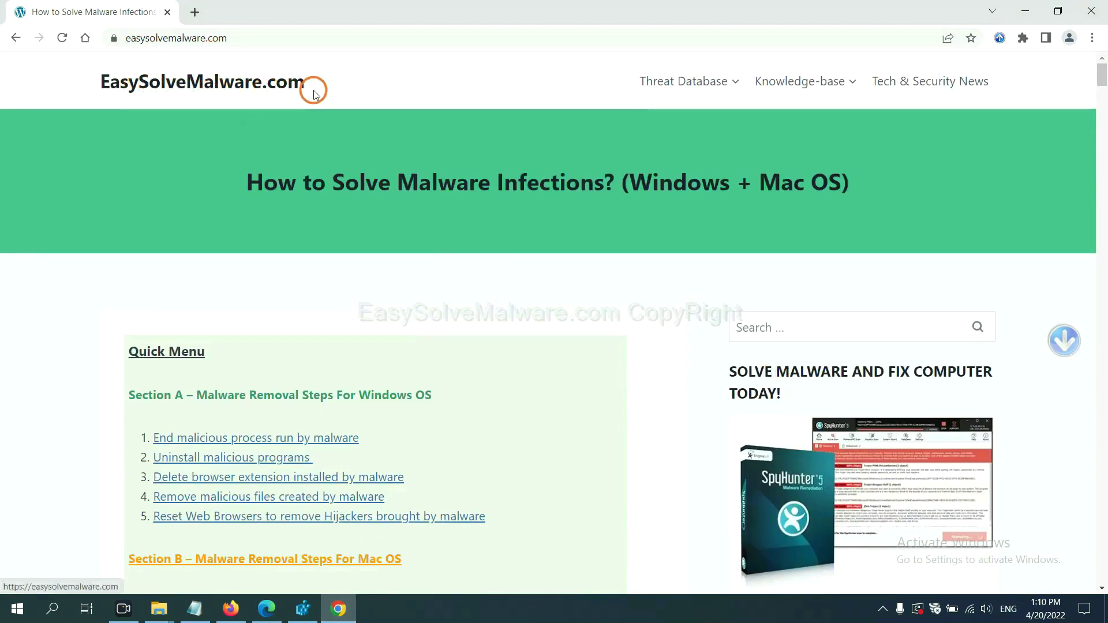
pyautogui.scroll(-3, 878, 271)
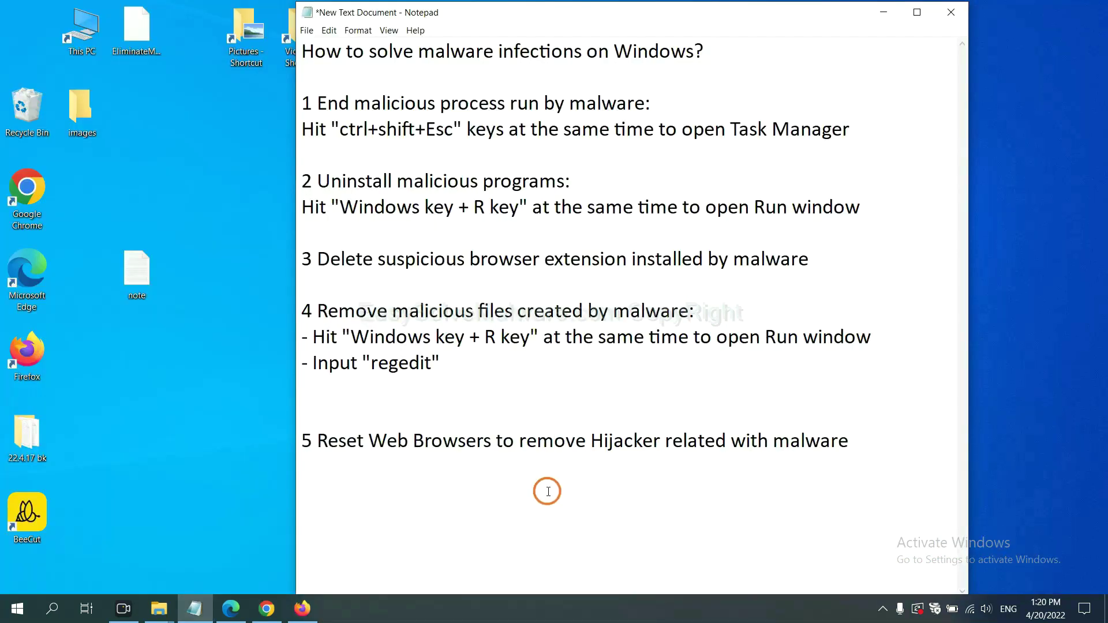
# Step: Search Chrome settings for 'reset' and choose Restore settings to their original defaults
pyautogui.click(266, 609)
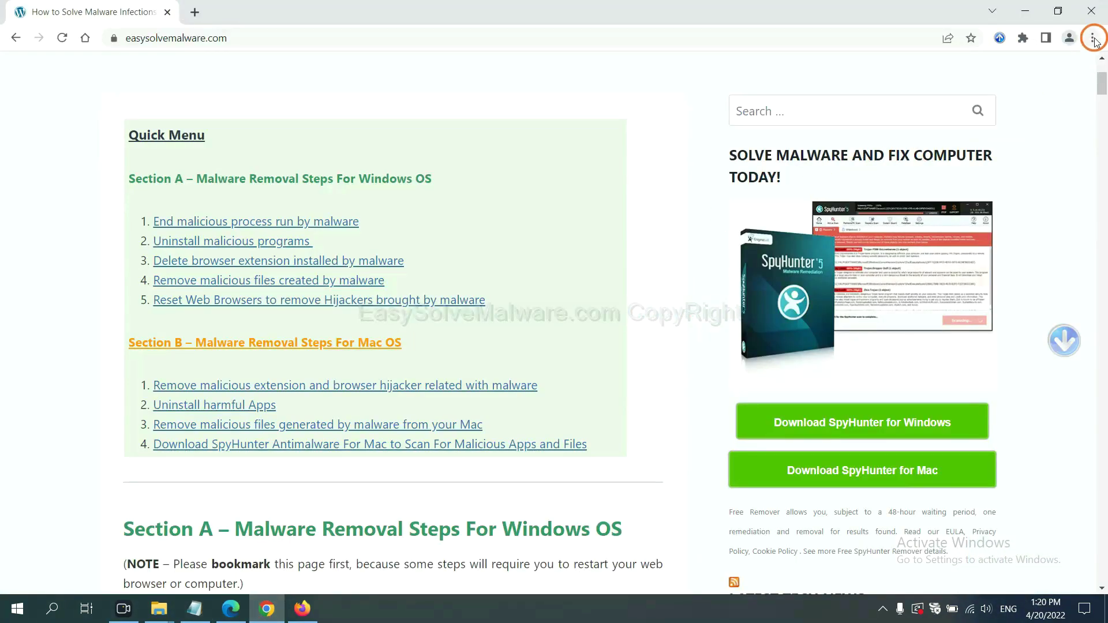
pyautogui.click(1092, 38)
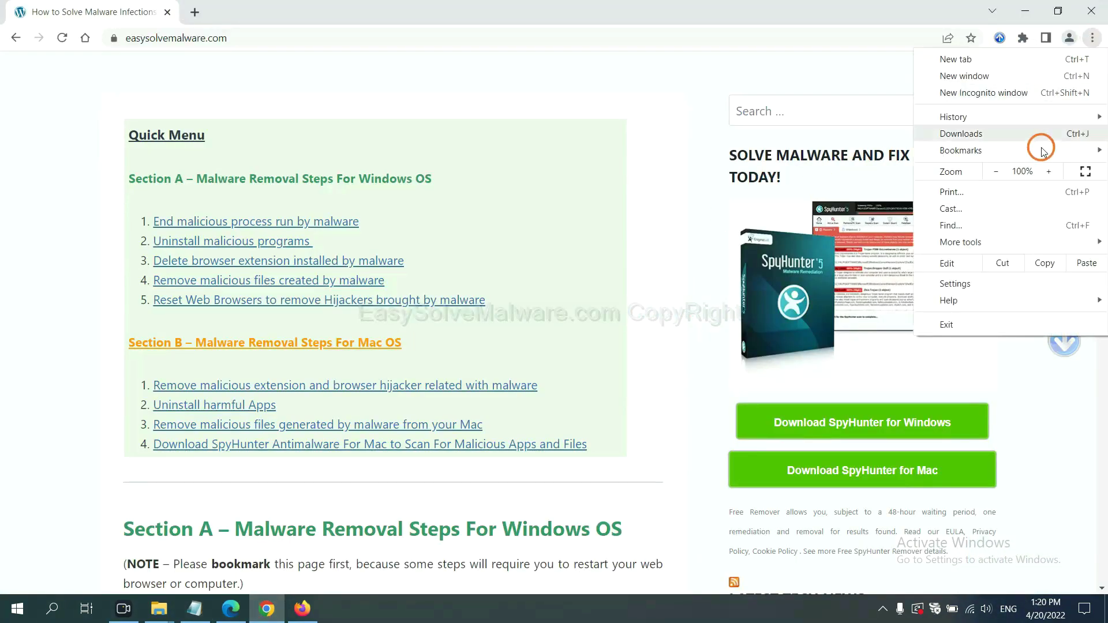
pyautogui.click(969, 284)
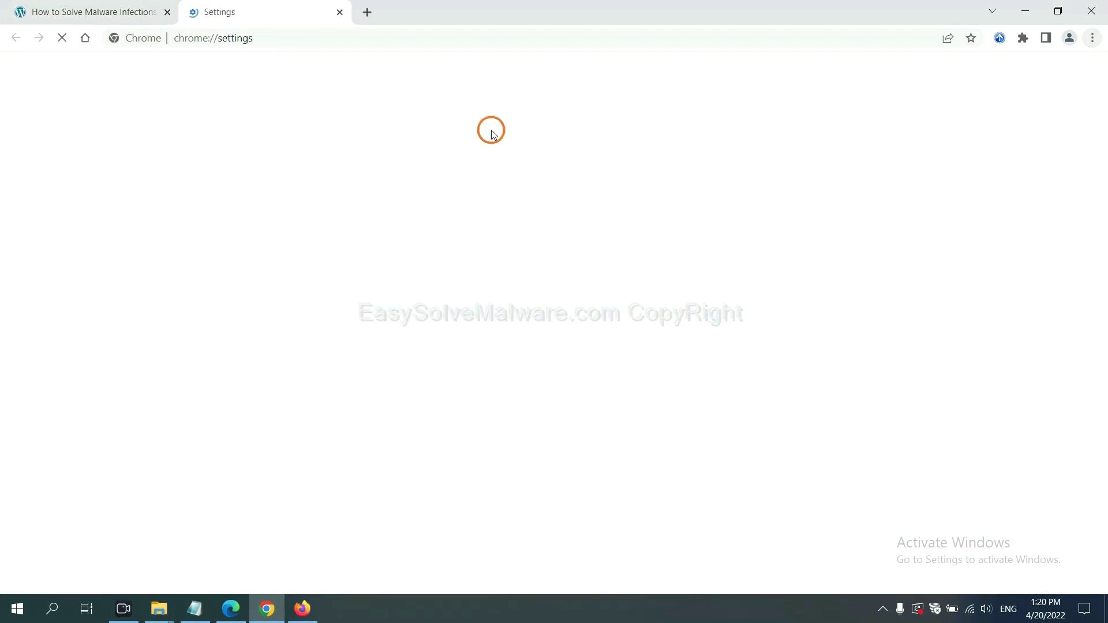
pyautogui.click(431, 81)
pyautogui.write('reset')
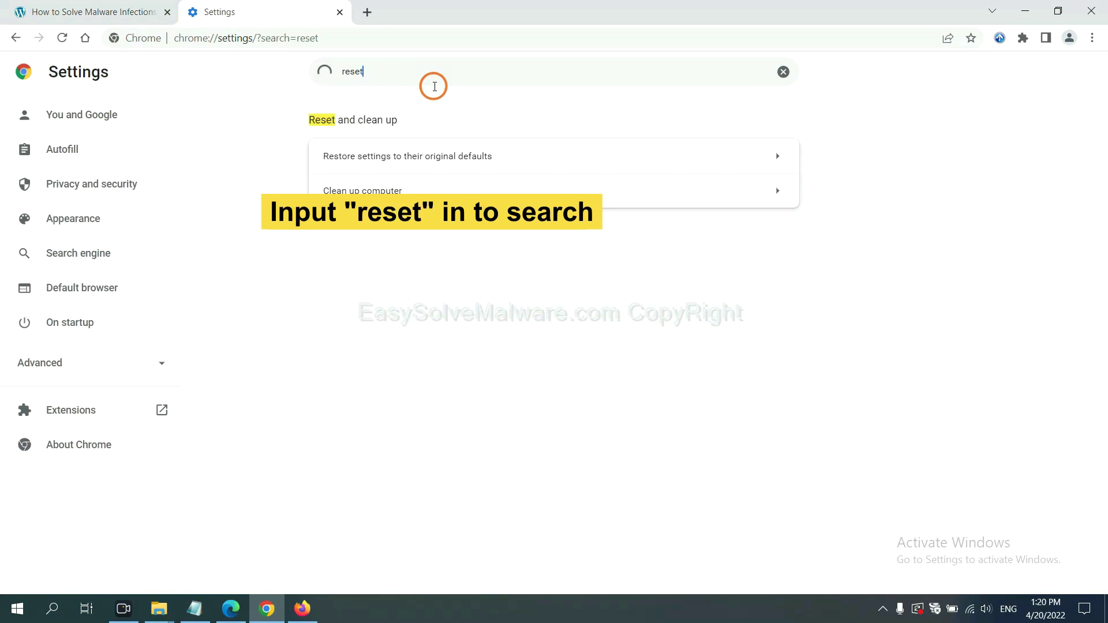
pyautogui.click(476, 155)
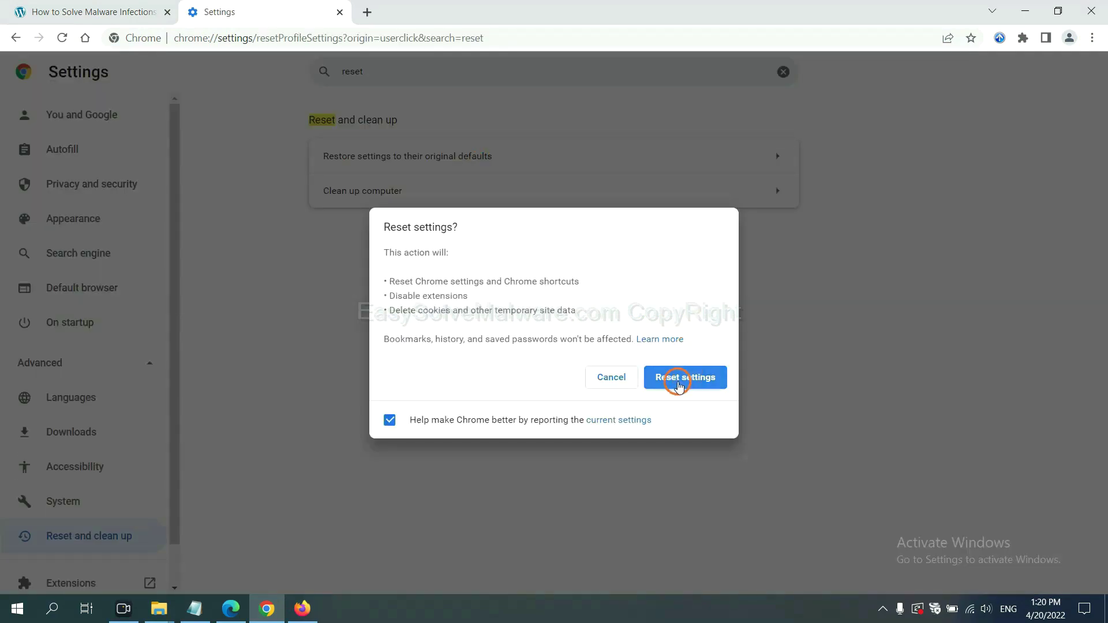
pyautogui.click(307, 607)
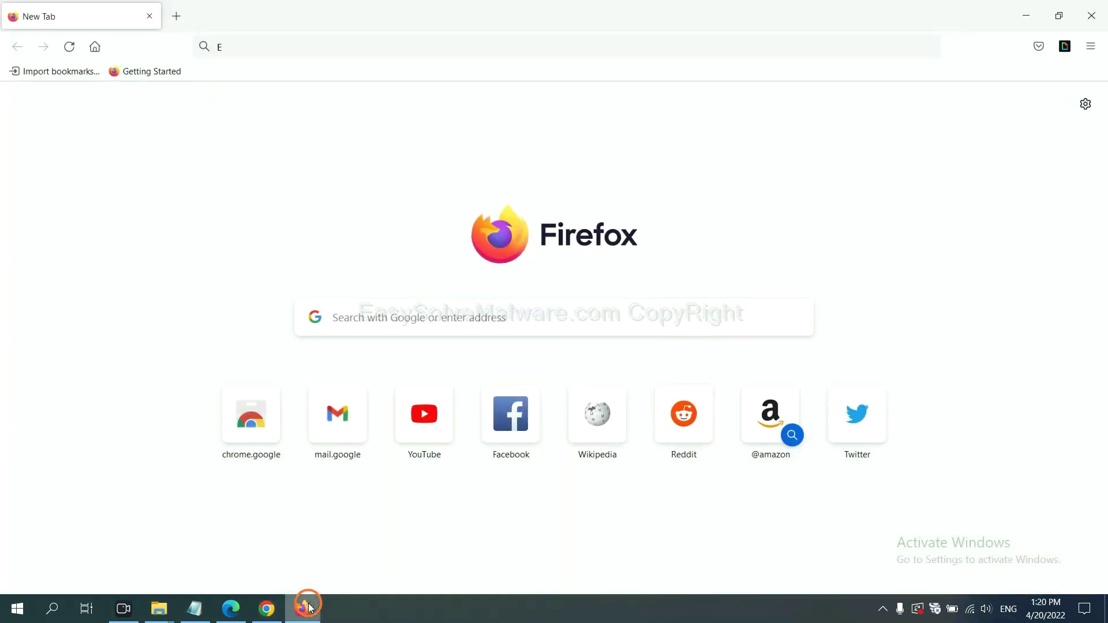
# Step: Refresh Firefox from its Troubleshooting Information page and confirm the refresh
pyautogui.click(1090, 51)
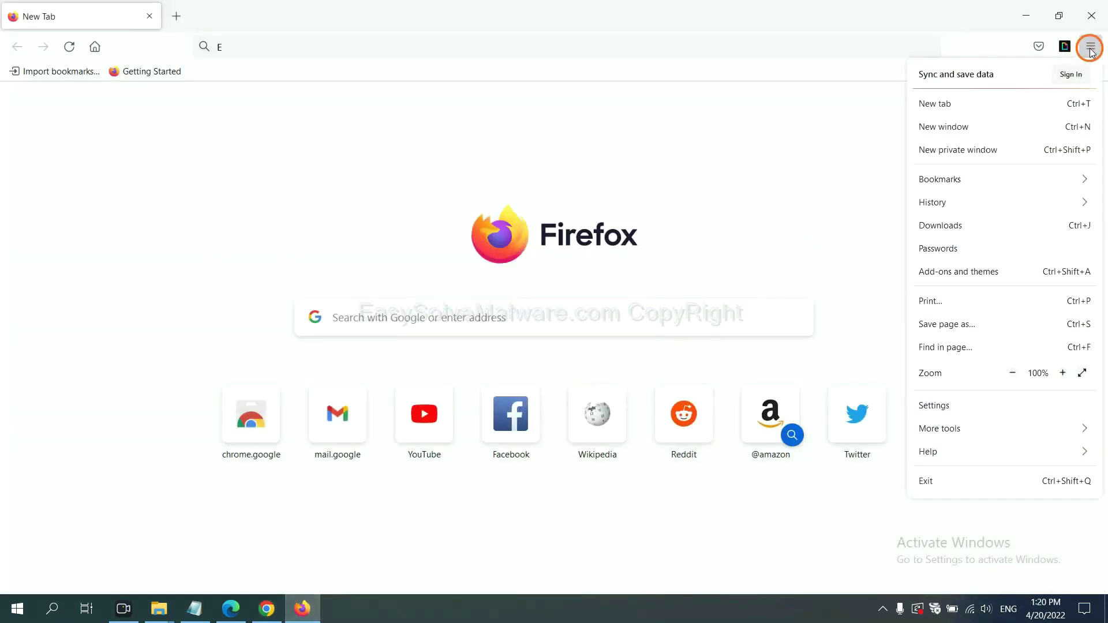
pyautogui.click(953, 450)
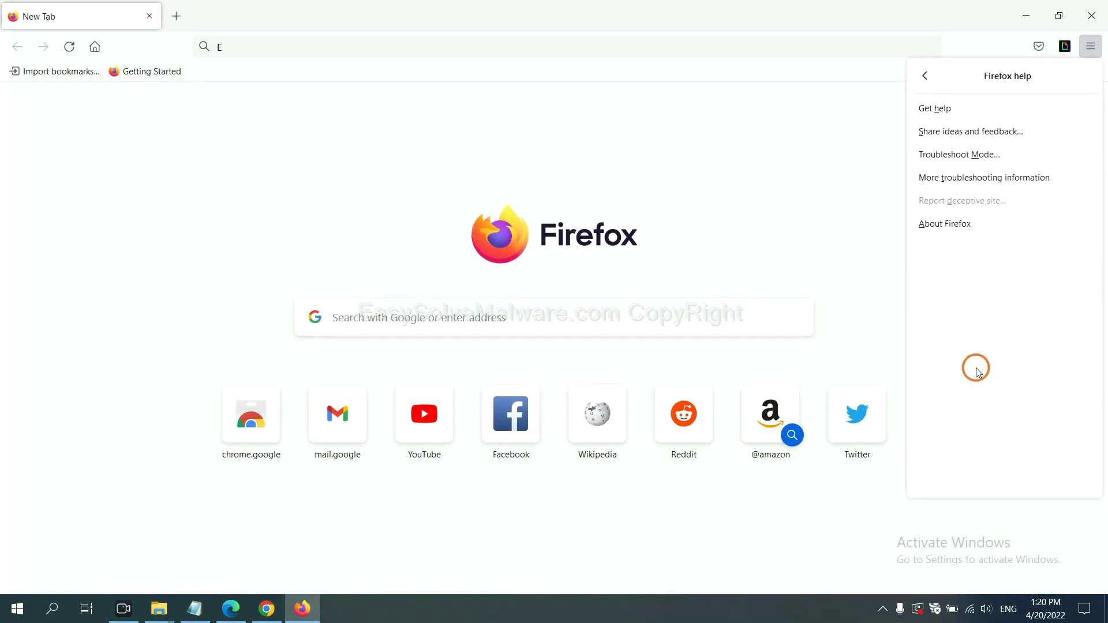
pyautogui.click(974, 178)
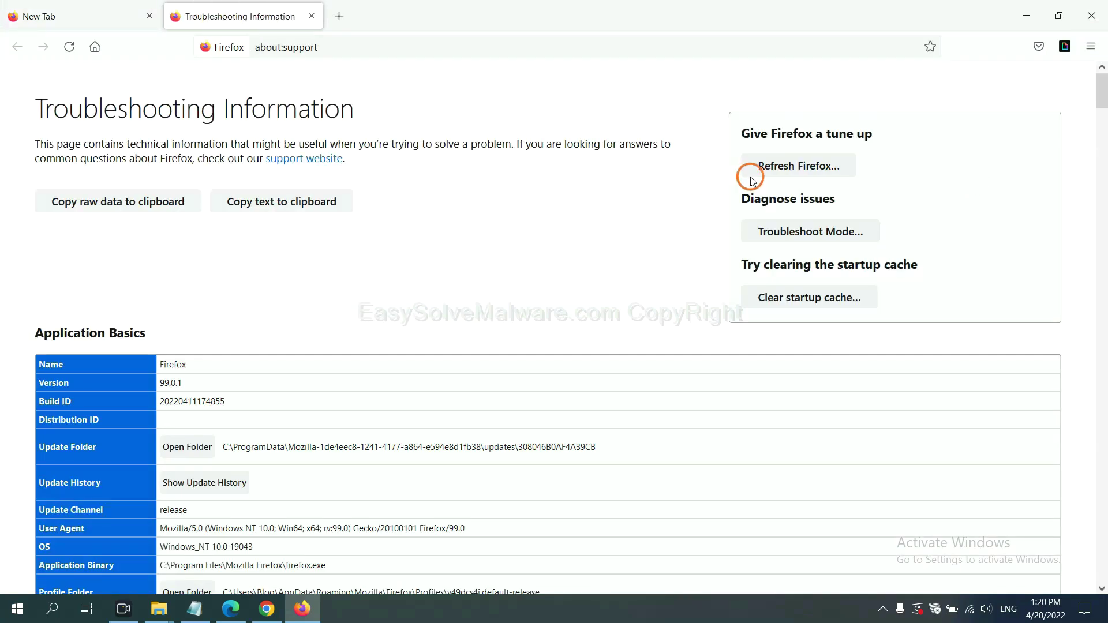
pyautogui.click(779, 169)
pyautogui.click(600, 171)
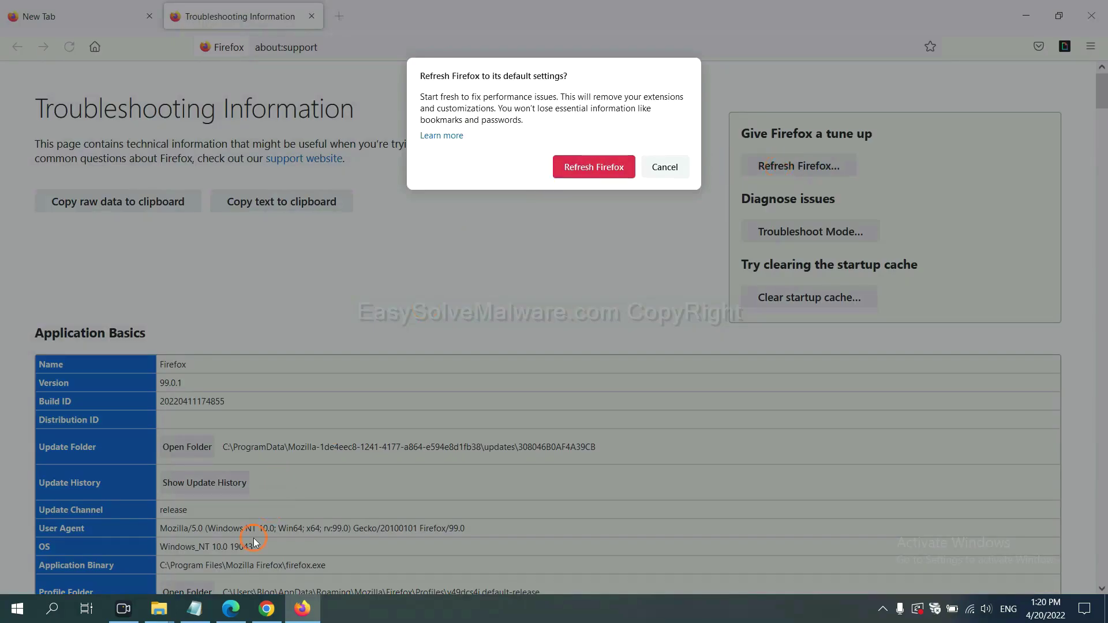
pyautogui.click(231, 610)
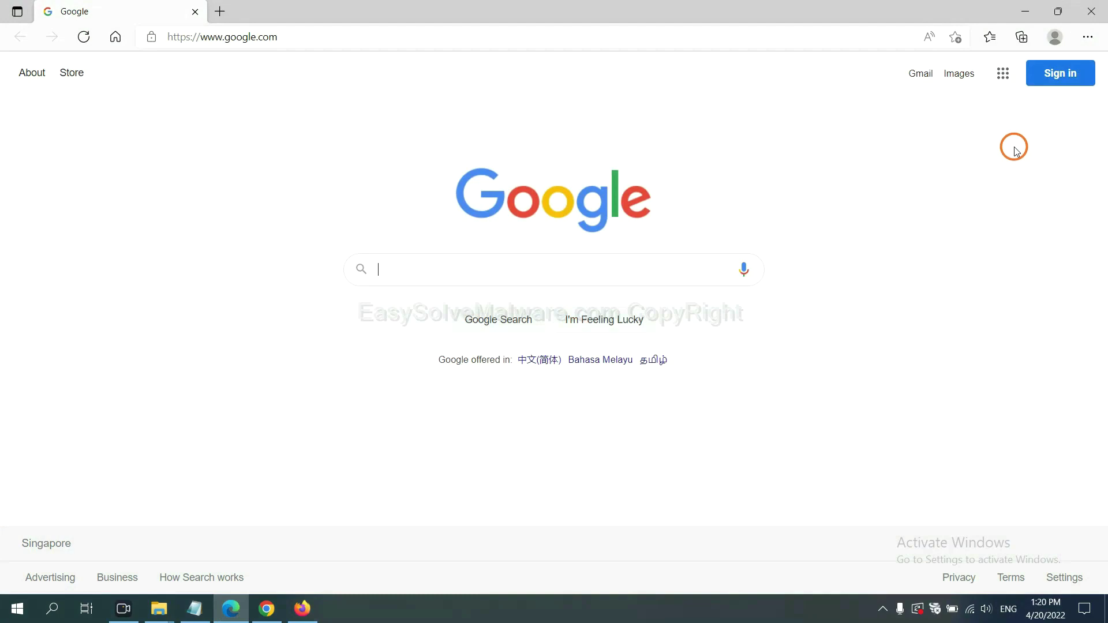
# Step: Search Edge settings for 'reset' and choose Restore settings to their default values
pyautogui.click(1087, 38)
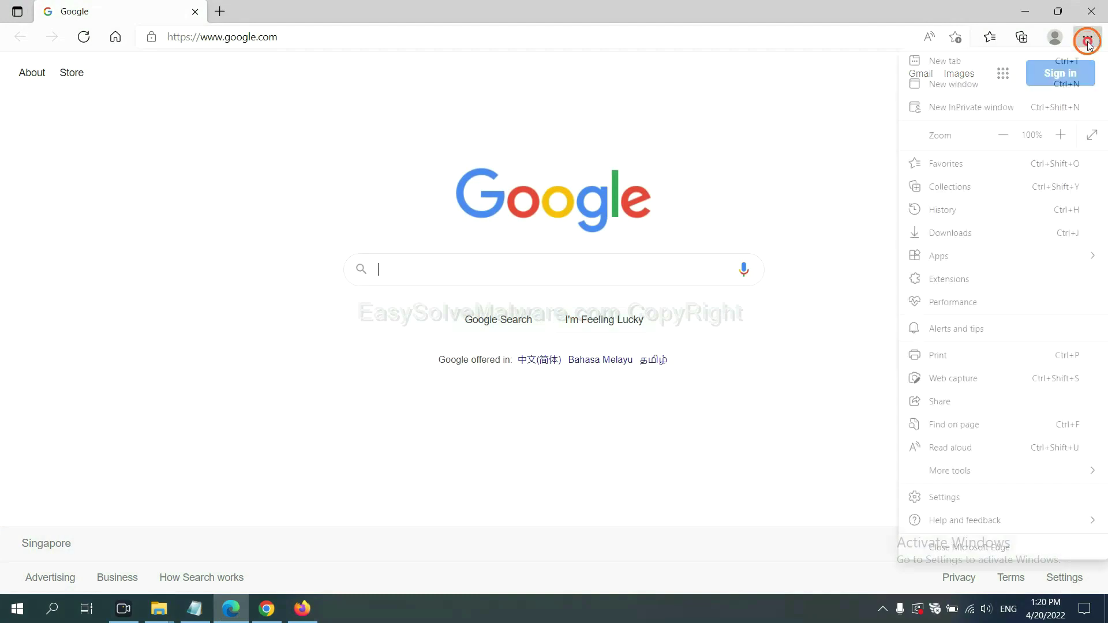
pyautogui.click(956, 497)
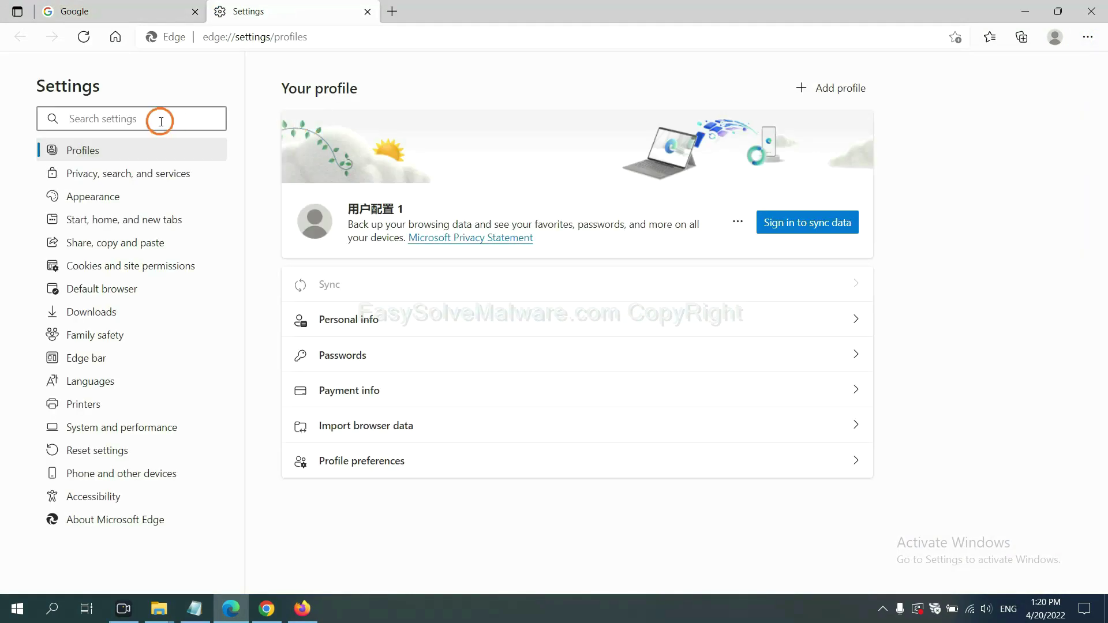
pyautogui.write('re')
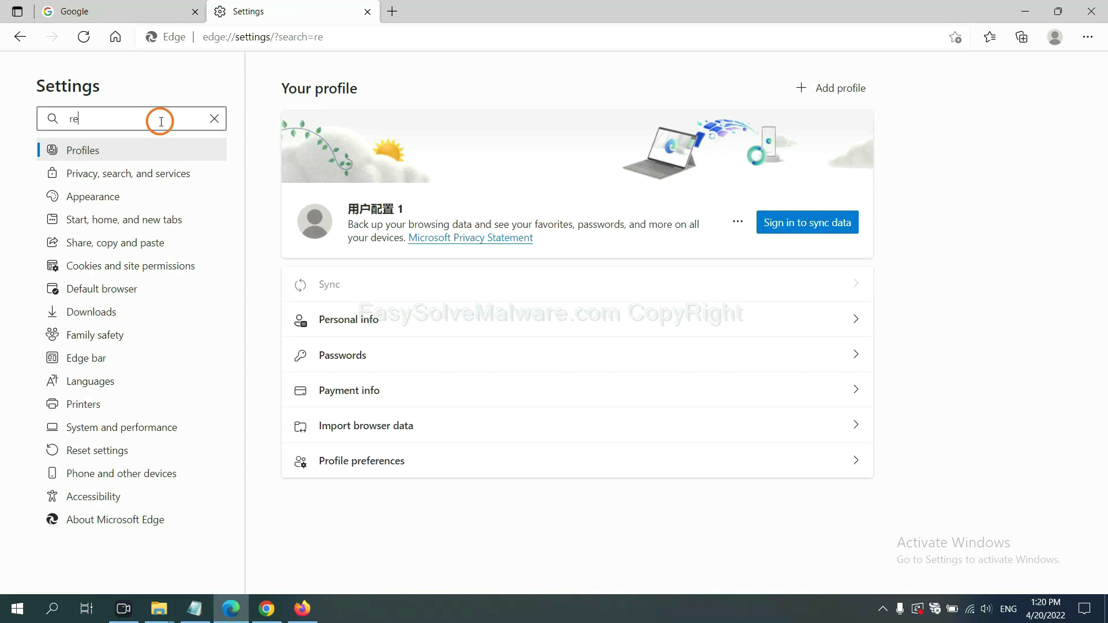
pyautogui.write('set')
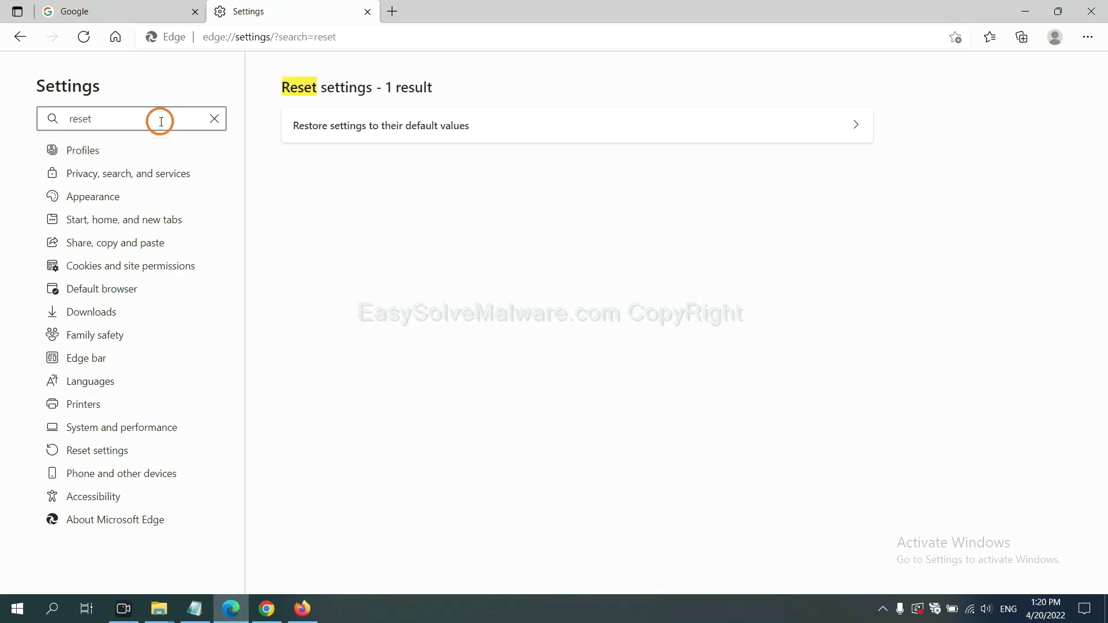
pyautogui.click(388, 123)
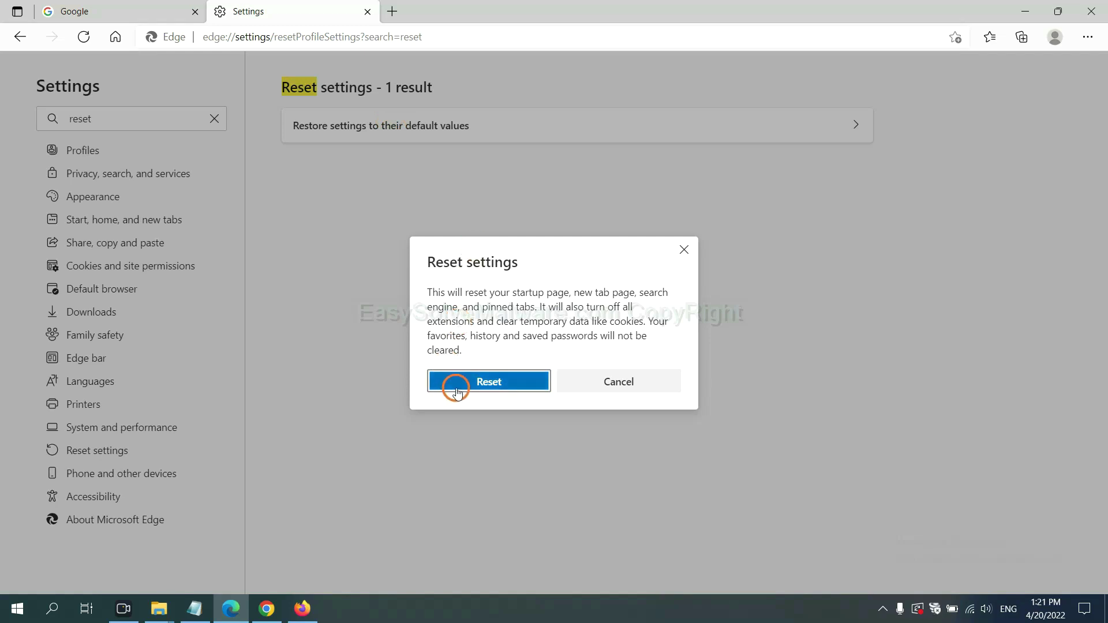